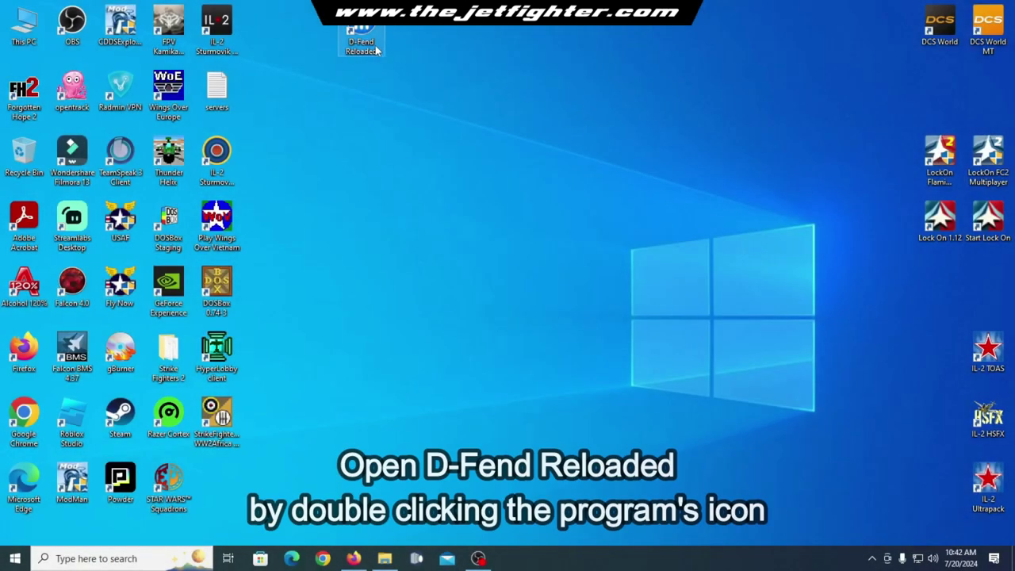
Launch D-Fend Reloaded, maximize its window, and start adding a game by installing from source media
{"action": "double_click", "coordinate": [375, 48]}
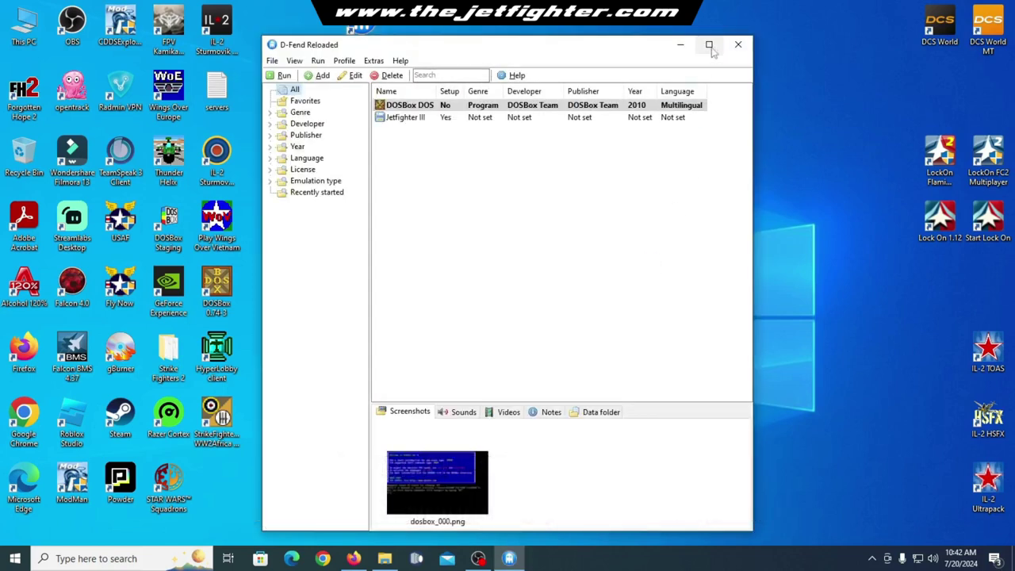
{"action": "left_click", "coordinate": [709, 44]}
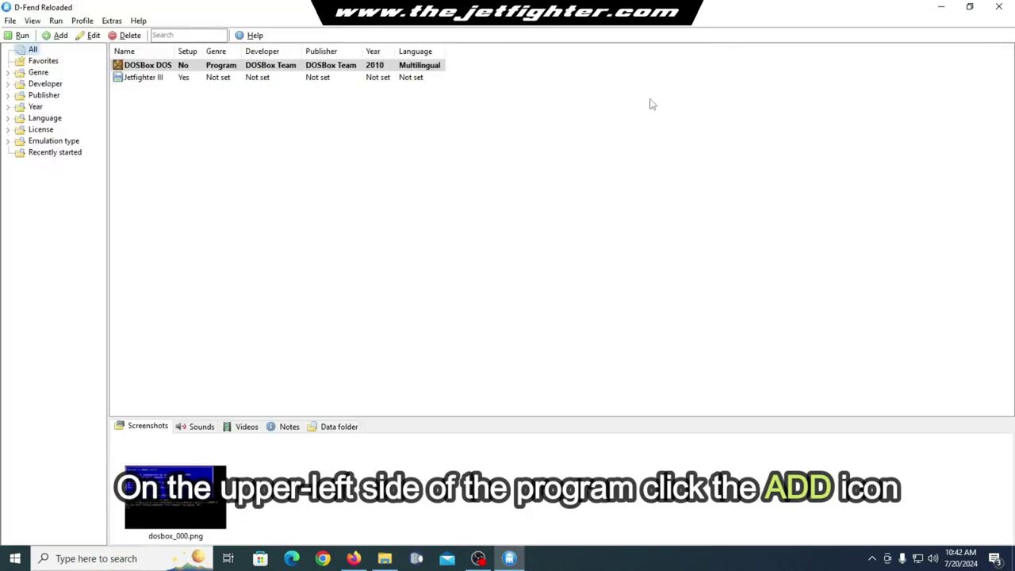
{"action": "left_click", "coordinate": [59, 36]}
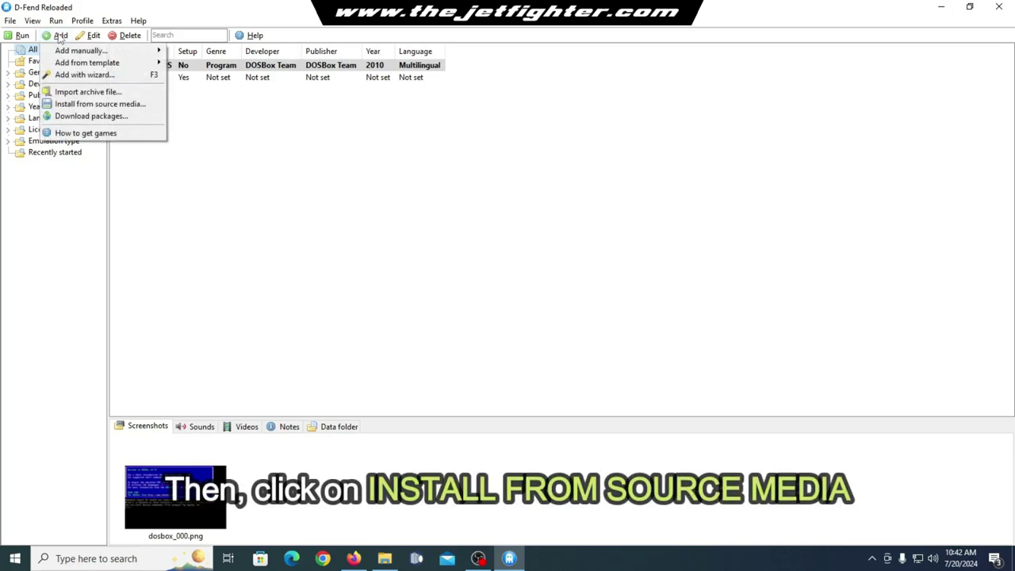
{"action": "left_click", "coordinate": [135, 112]}
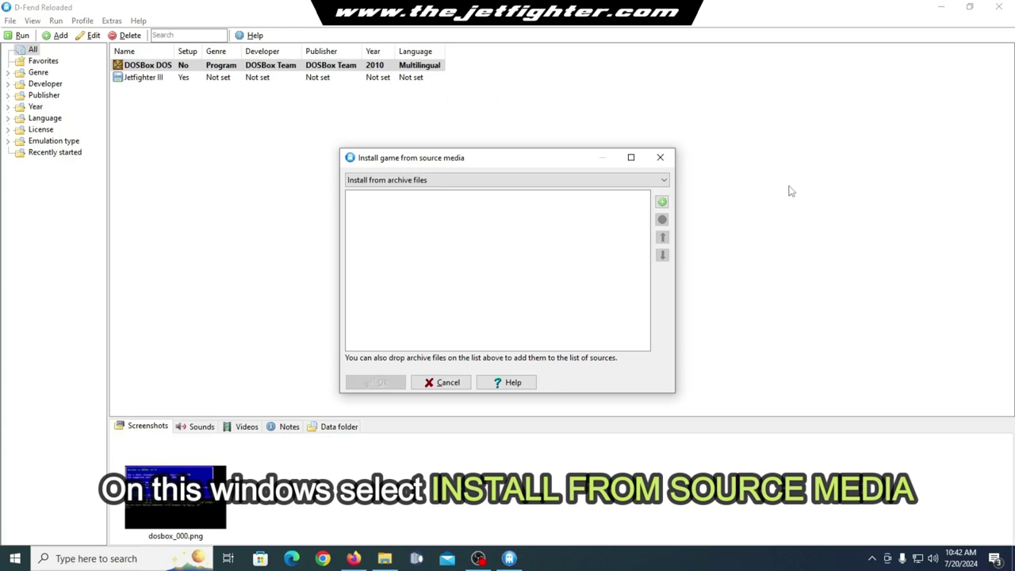
Set the source to install from CD image, keeping CD data available when running and copying the CD image(s) to the game installation folder
{"action": "left_click", "coordinate": [664, 182]}
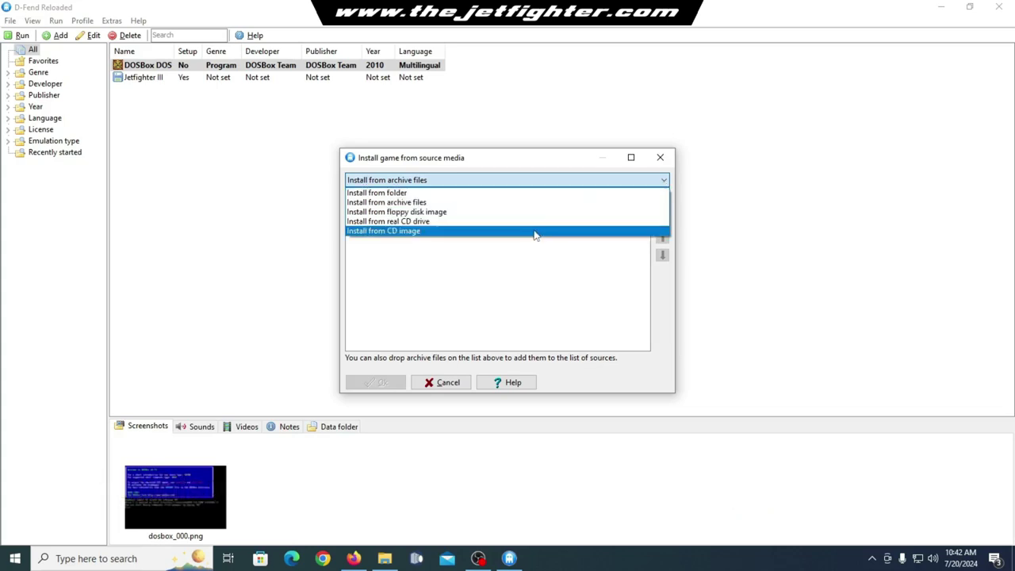
{"action": "left_click", "coordinate": [536, 232]}
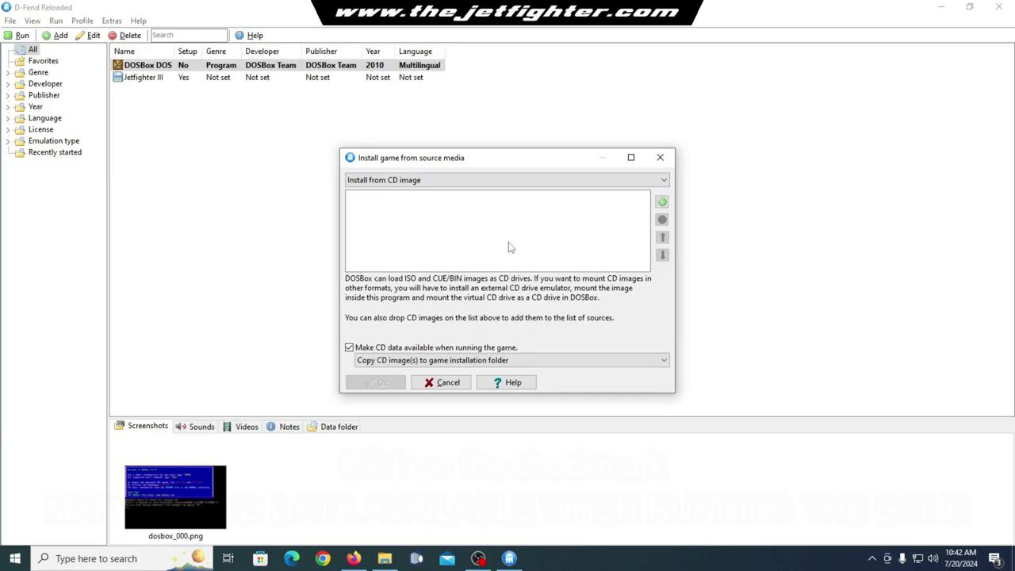
{"action": "left_click", "coordinate": [349, 349]}
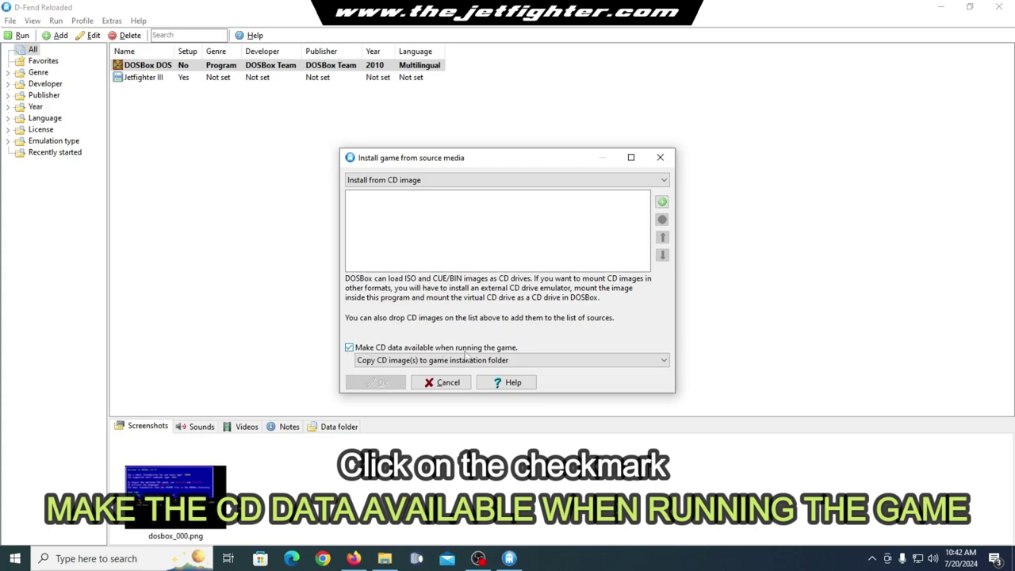
{"action": "left_click", "coordinate": [524, 361]}
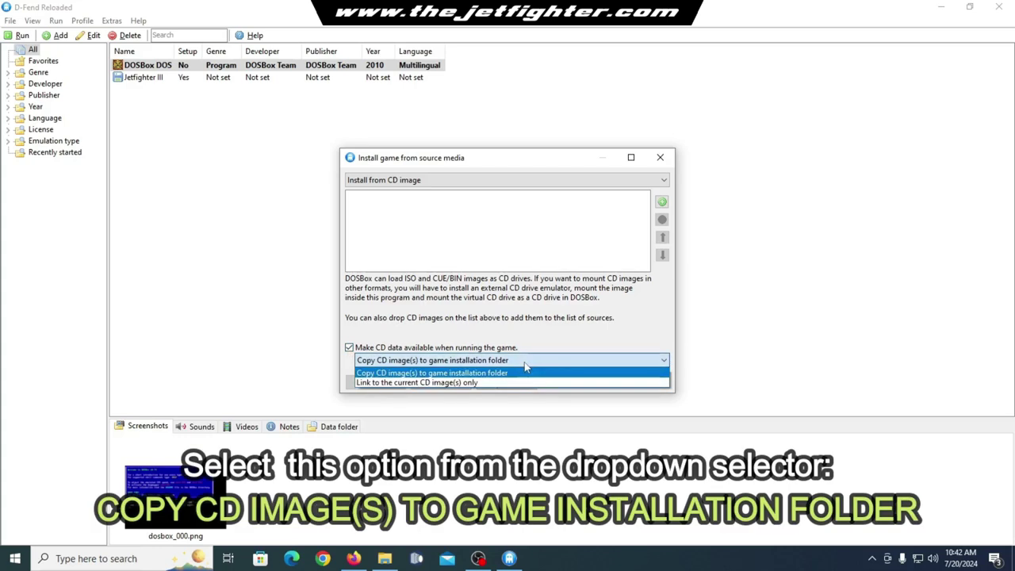
{"action": "left_click", "coordinate": [524, 363]}
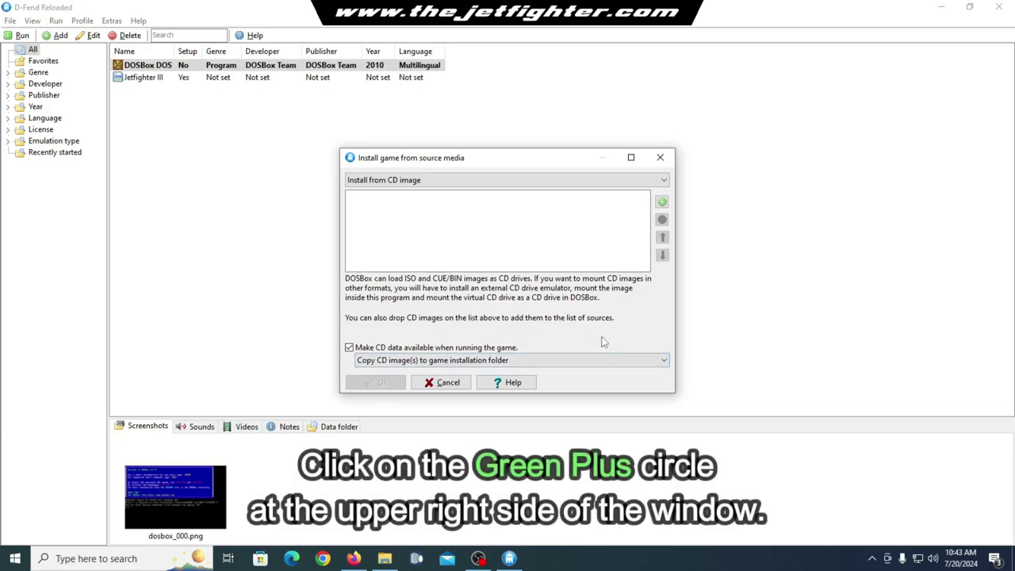
Add the JLBCD107F_1 disc image from Documents > Installation Downloads > Janes Longbow Collection > AH-64D Longbow and start the installation
{"action": "left_click", "coordinate": [662, 204]}
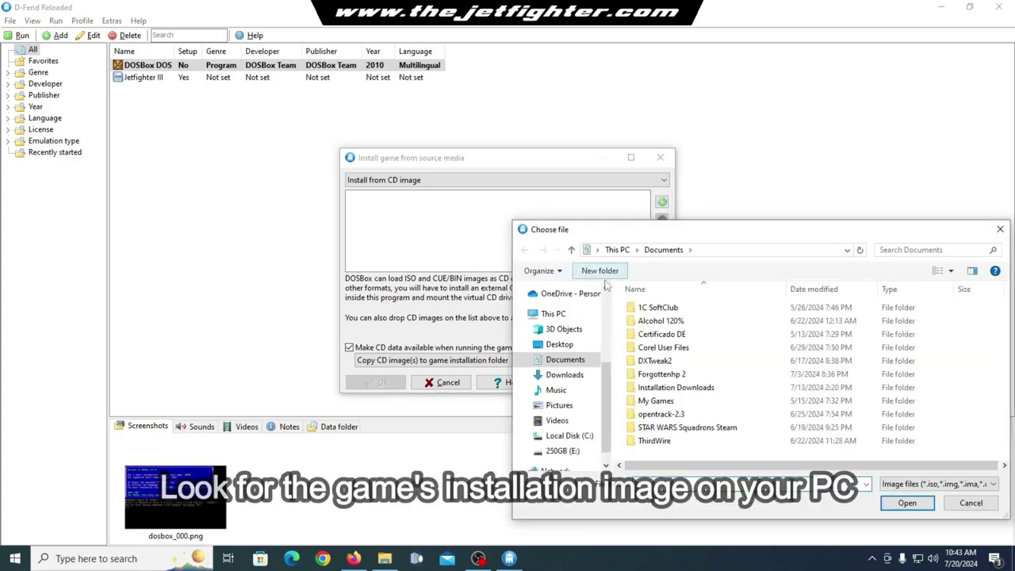
{"action": "left_click", "coordinate": [564, 363]}
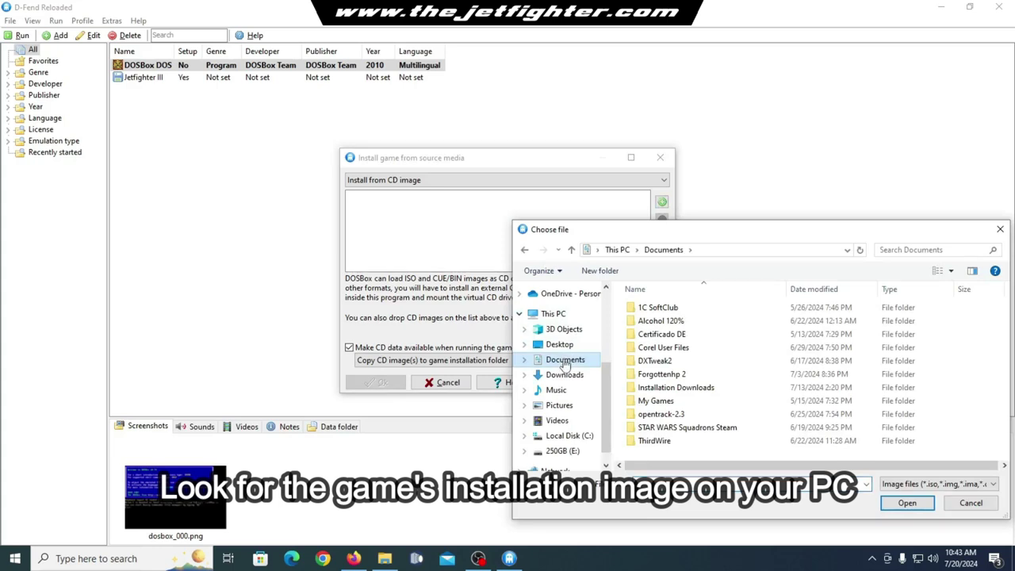
{"action": "double_click", "coordinate": [679, 388]}
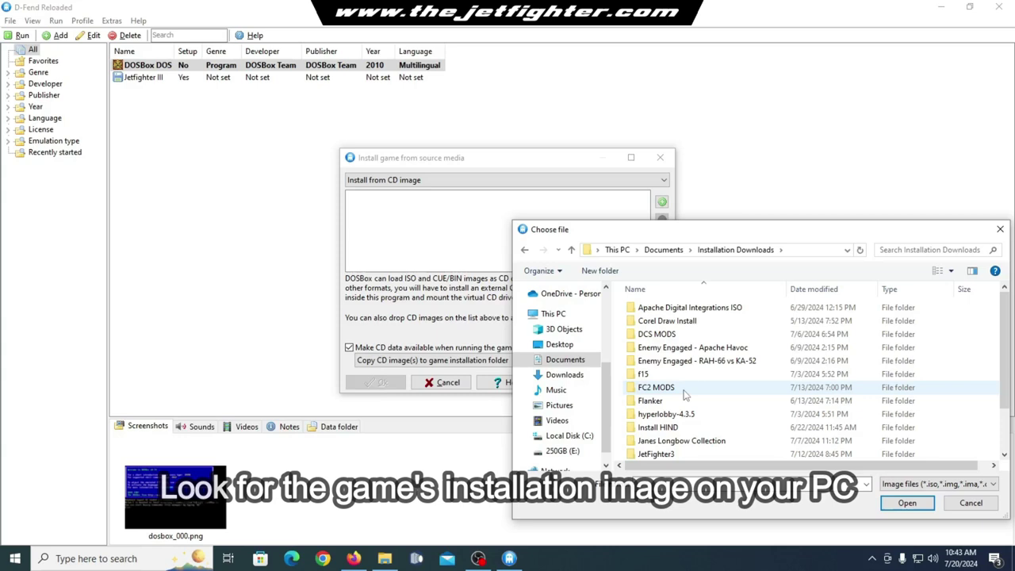
{"action": "double_click", "coordinate": [682, 441]}
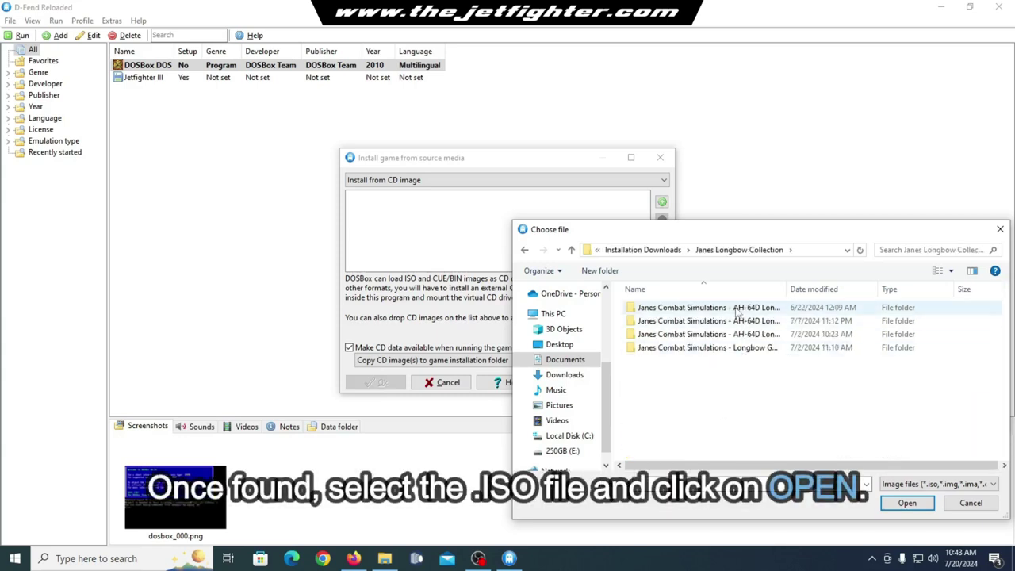
{"action": "double_click", "coordinate": [735, 308]}
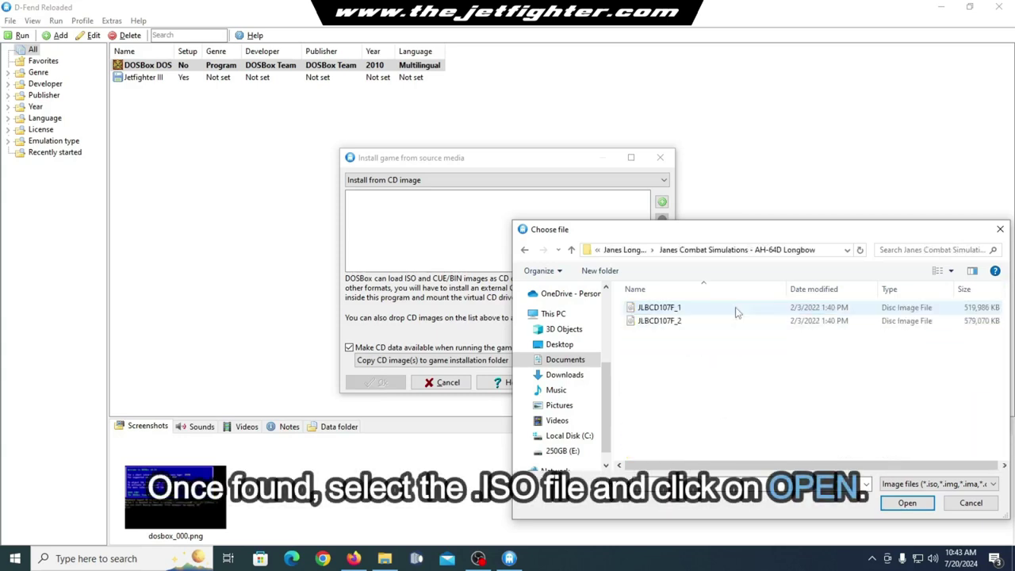
{"action": "double_click", "coordinate": [674, 308]}
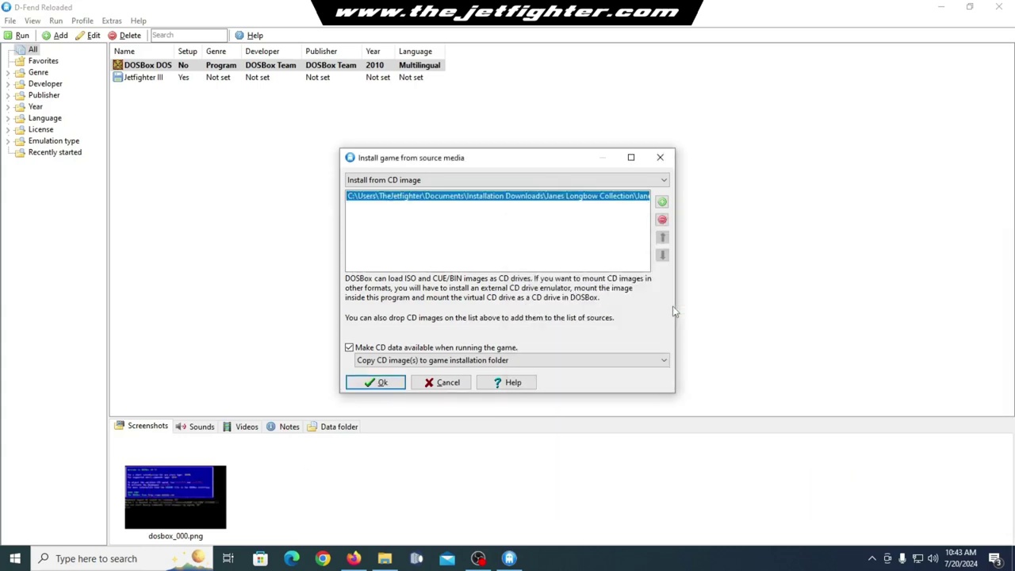
{"action": "left_click", "coordinate": [382, 384]}
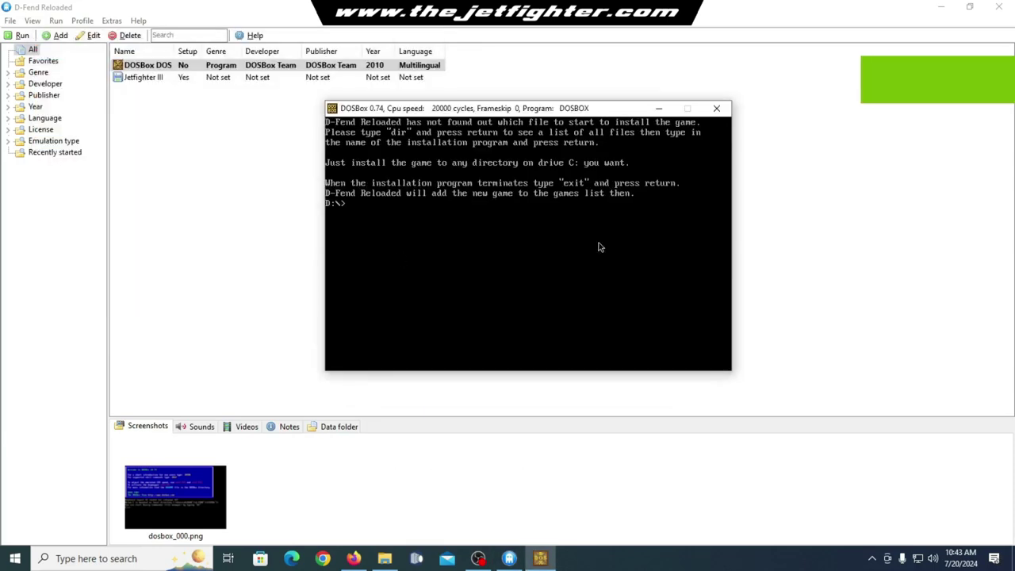
Run "install" at the DOS prompt, show the installer full screen, and go through its machine performance tests
{"action": "type", "text": "i"}
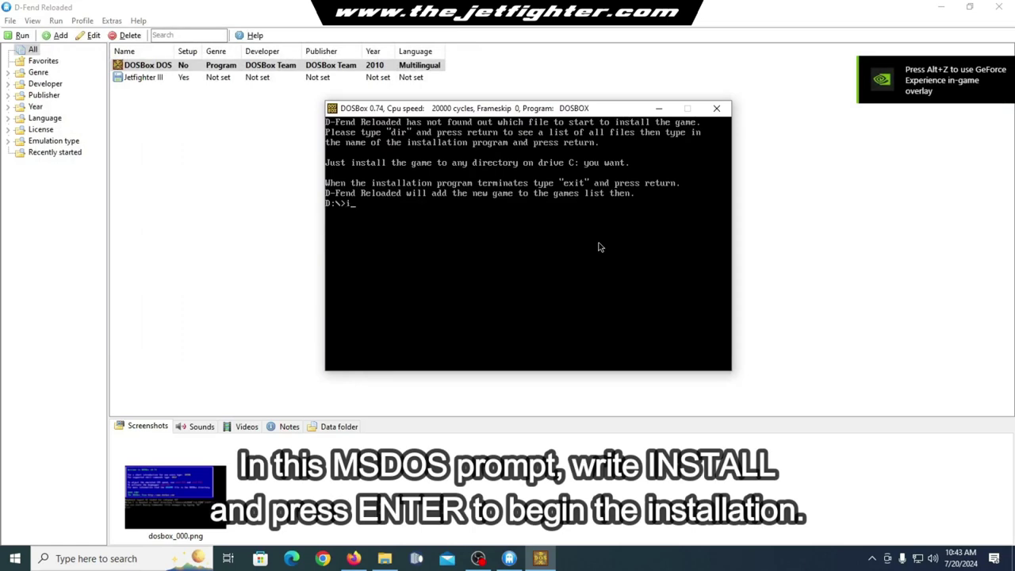
{"action": "type", "text": "nstall"}
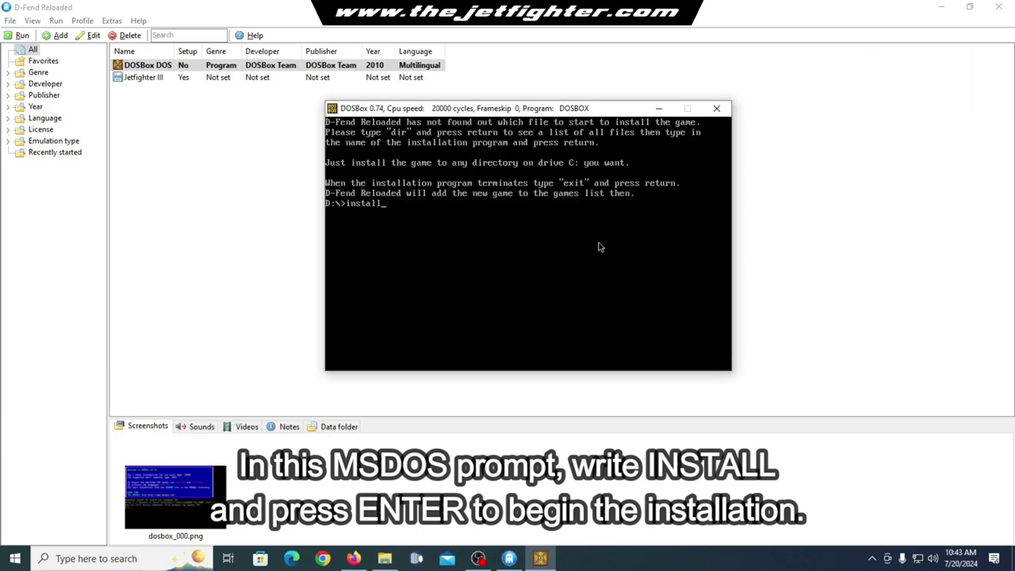
{"action": "key", "text": "Return"}
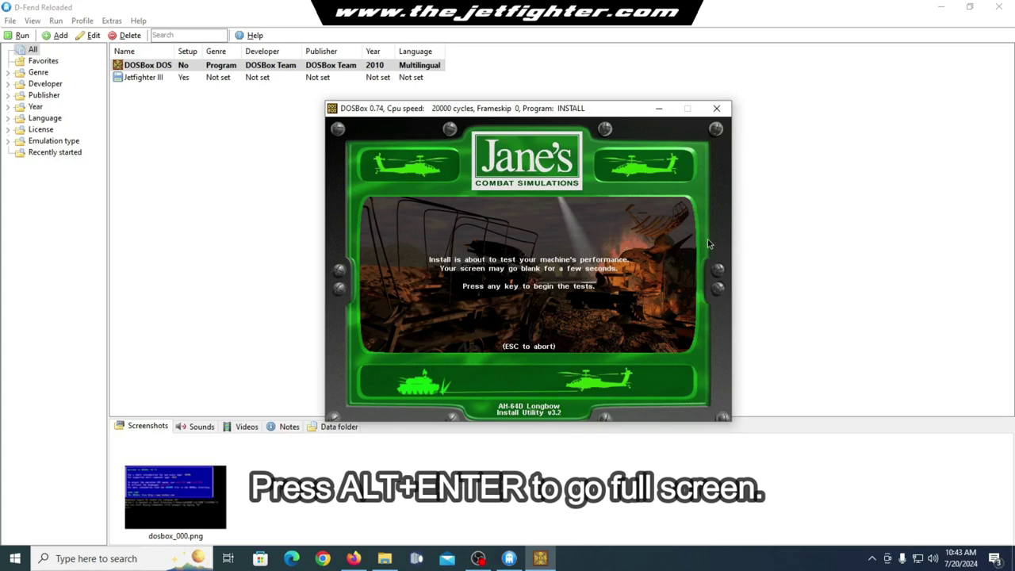
{"action": "key", "text": "alt+Return"}
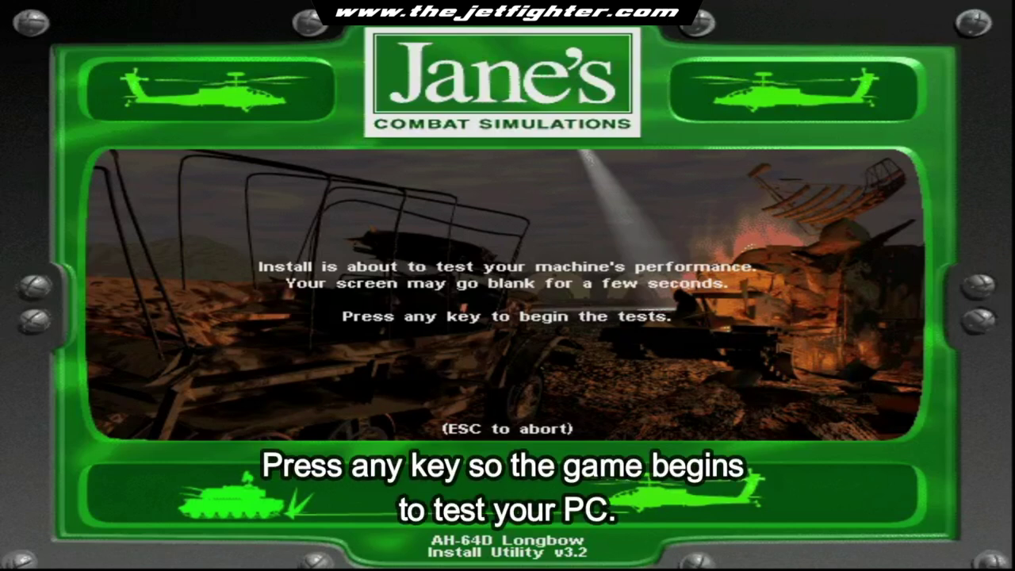
{"action": "key", "text": "Return"}
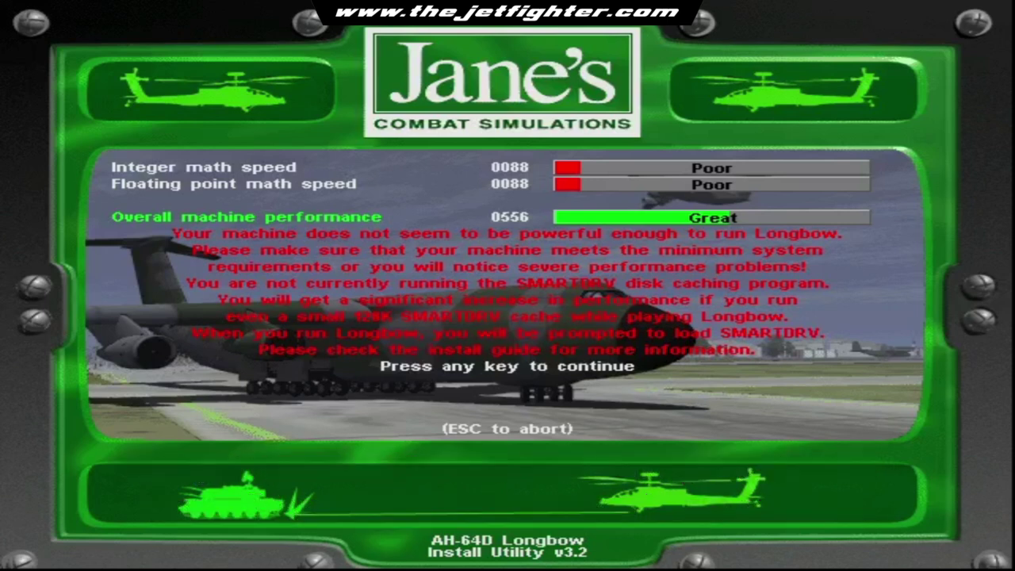
{"action": "key", "text": "Return"}
Install Longbow with option 3, high detail terrain, on drive C: in the directory C:\JANES\LONGBOW
{"action": "type", "text": "3"}
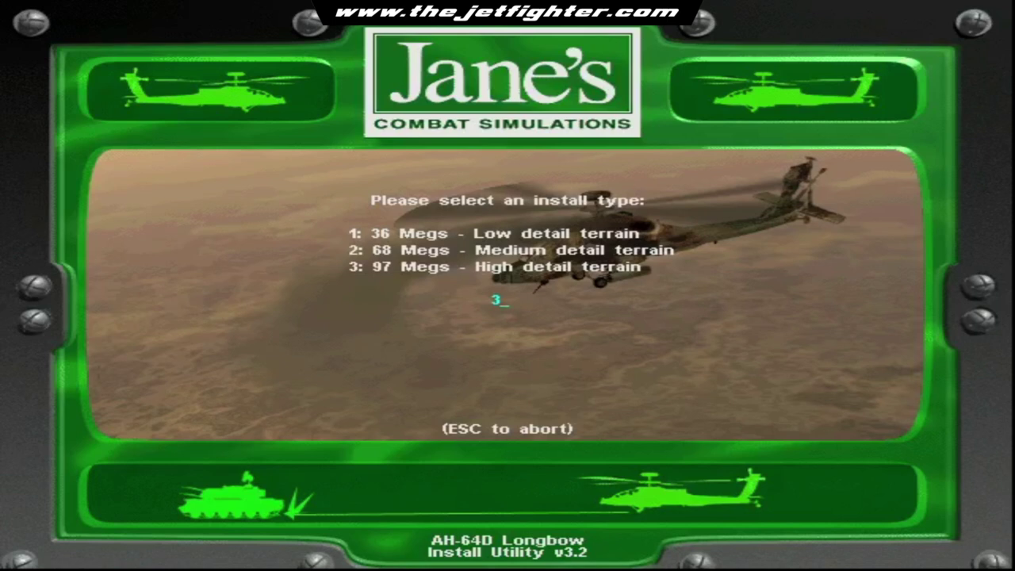
{"action": "key", "text": "Return"}
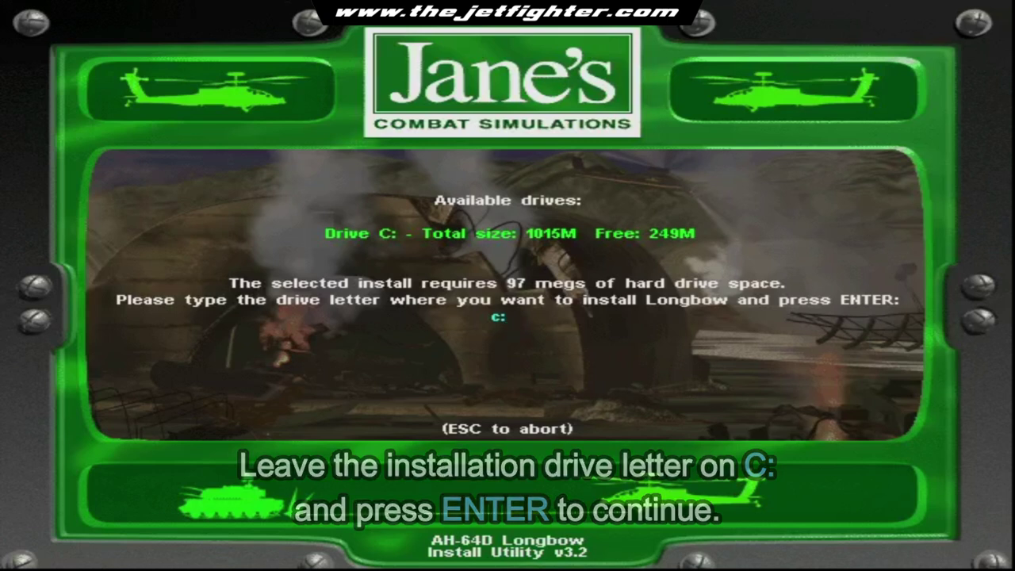
{"action": "key", "text": "Return"}
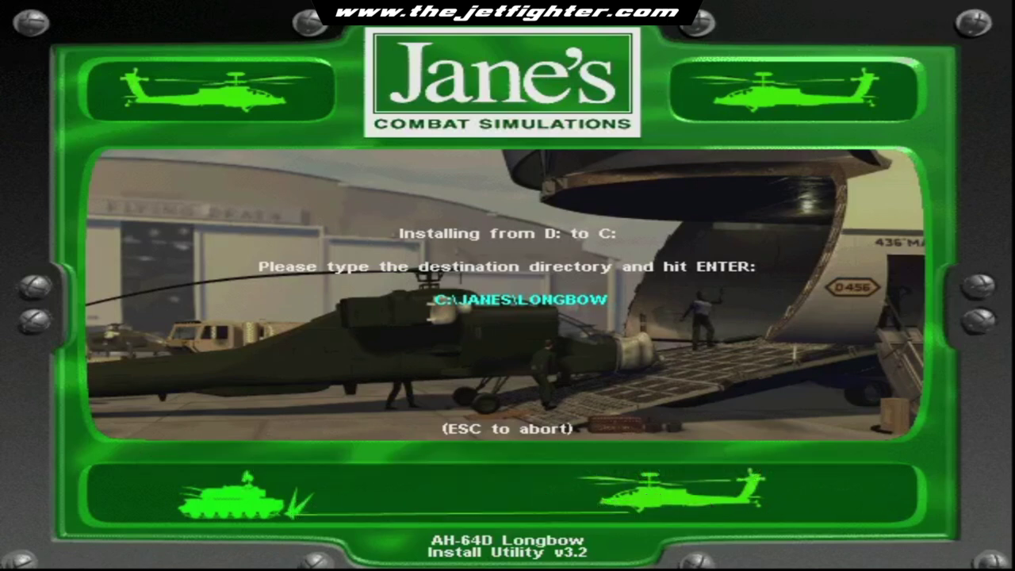
{"action": "key", "text": "Return"}
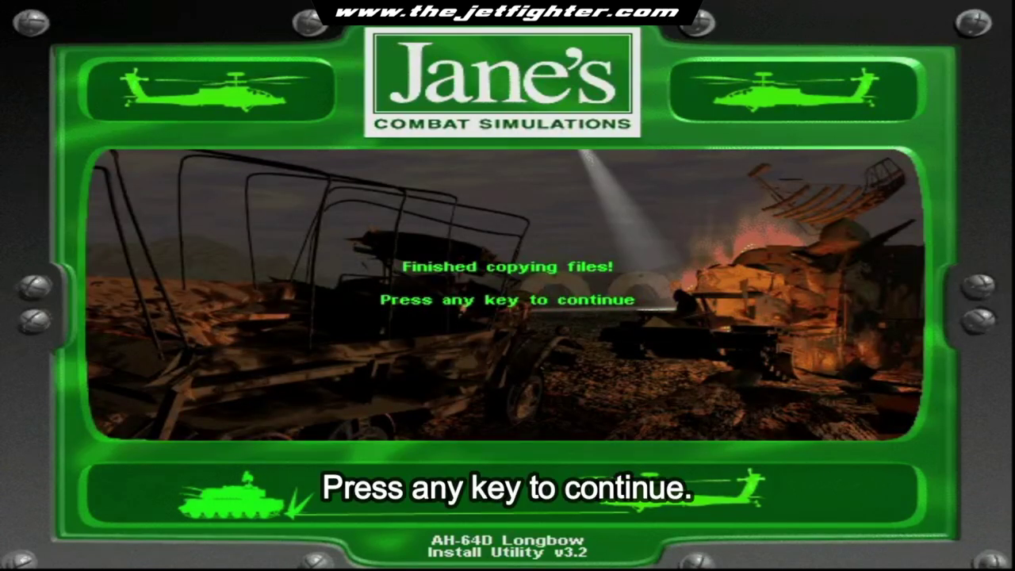
{"action": "key", "text": "Return"}
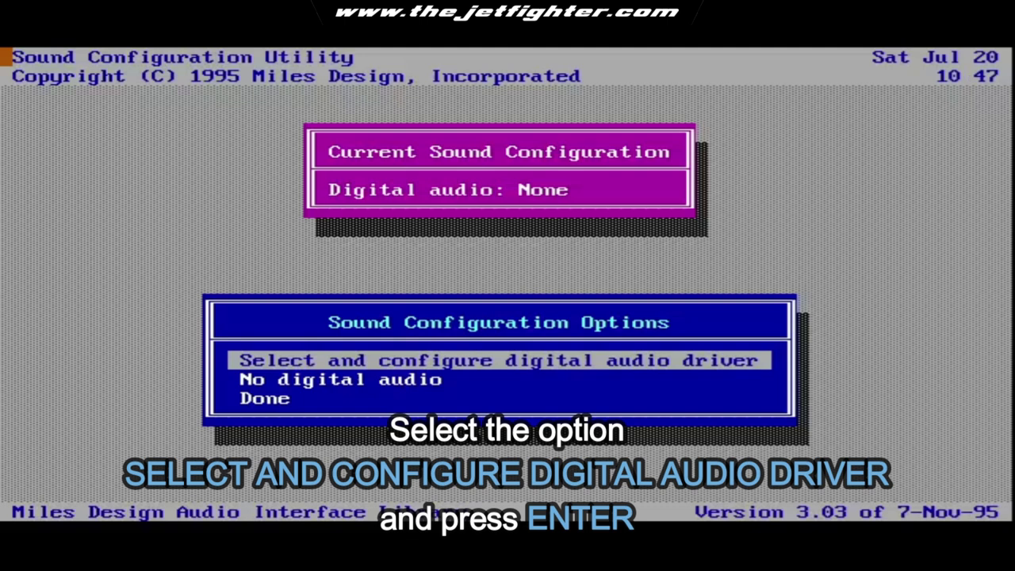
Configure Creative Labs Sound Blaster 16 or AWE32 automatically as the digital audio driver and finish the sound configuration
{"action": "key", "text": "Return"}
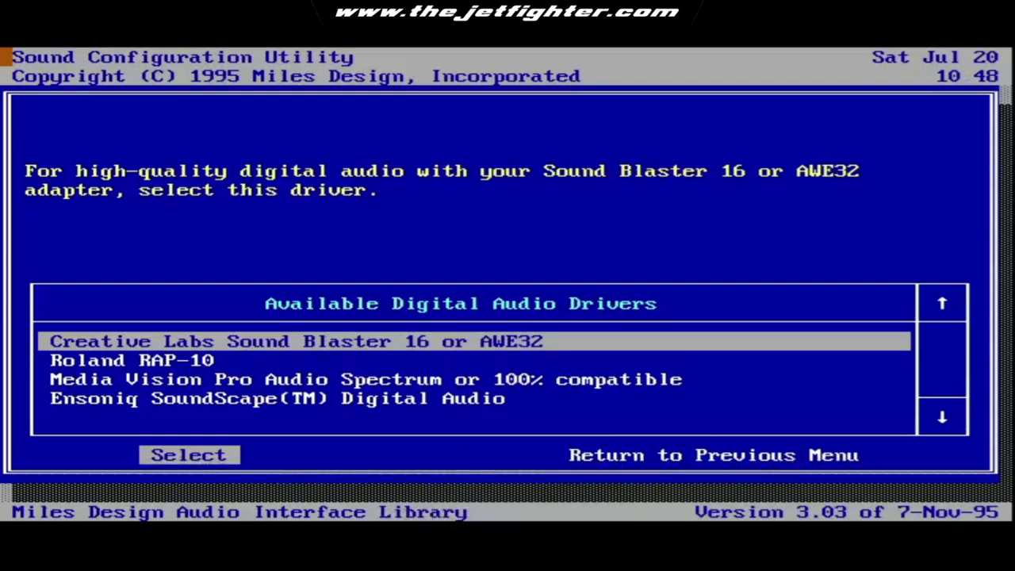
{"action": "key", "text": "Return"}
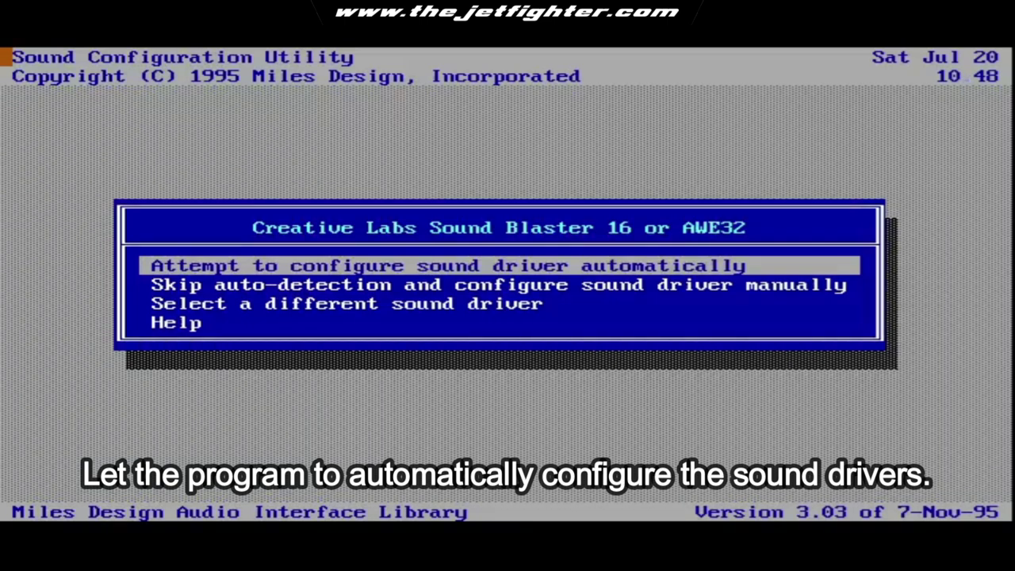
{"action": "key", "text": "Return"}
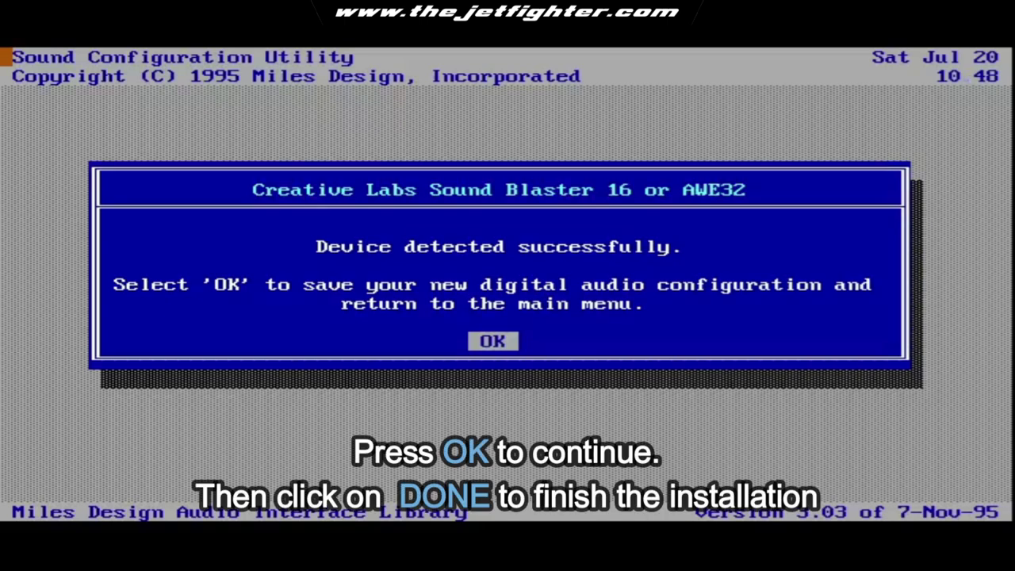
{"action": "key", "text": "Return"}
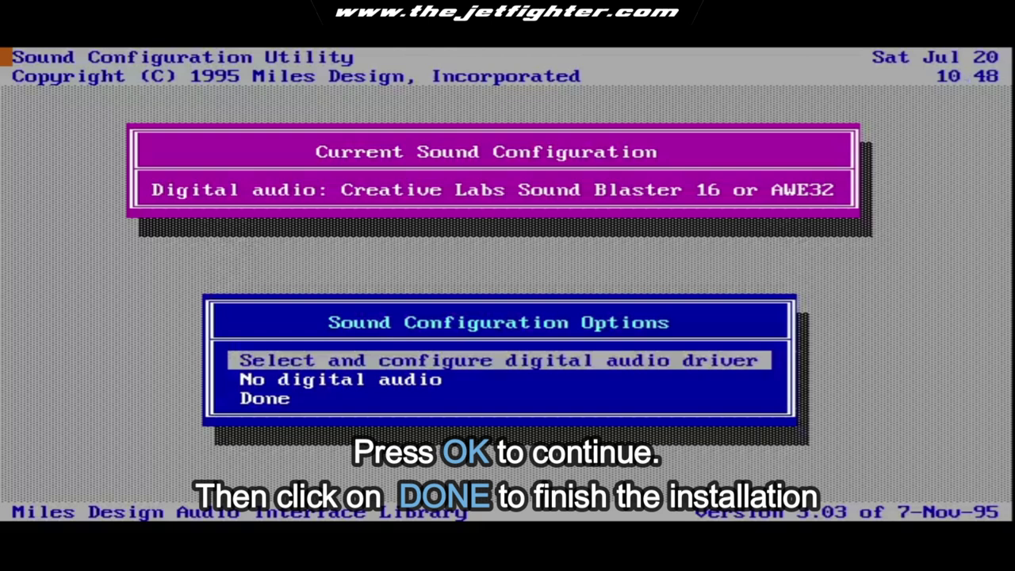
{"action": "key", "text": "Down"}
{"action": "key", "text": "Down"}
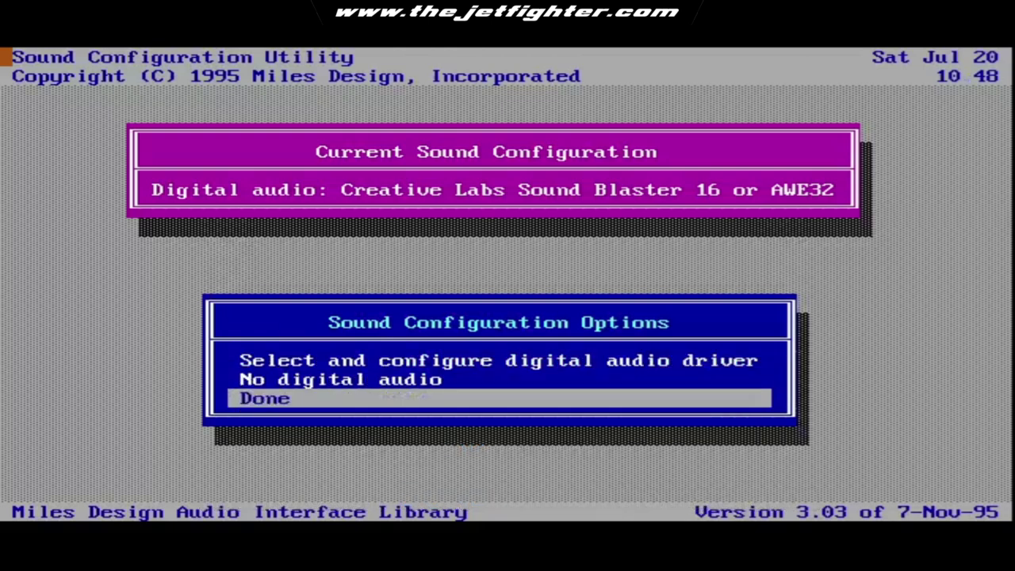
{"action": "key", "text": "Return"}
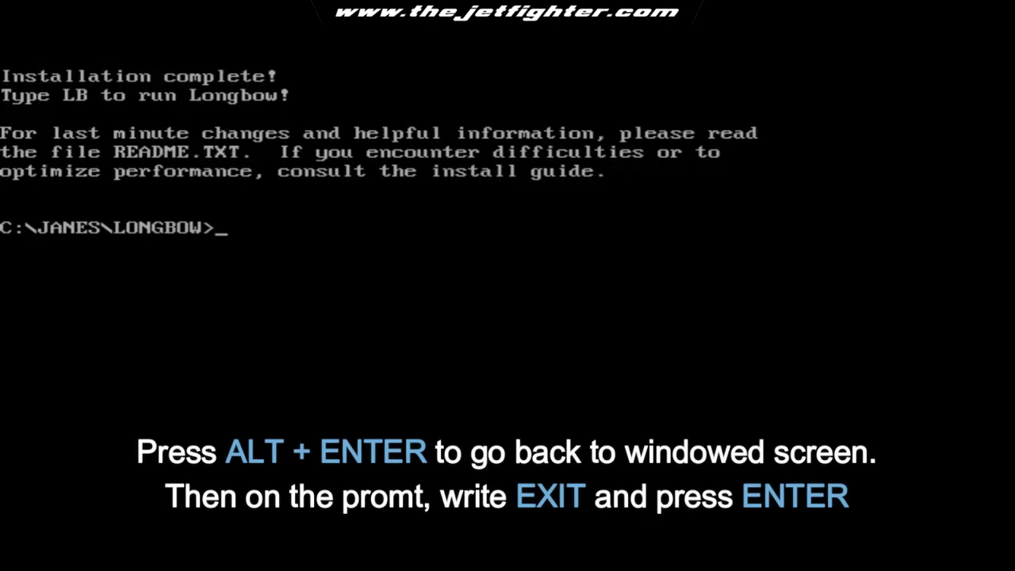
Return DOSBox to windowed mode and run "exit" to leave the DOS prompt
{"action": "key", "text": "alt+Return"}
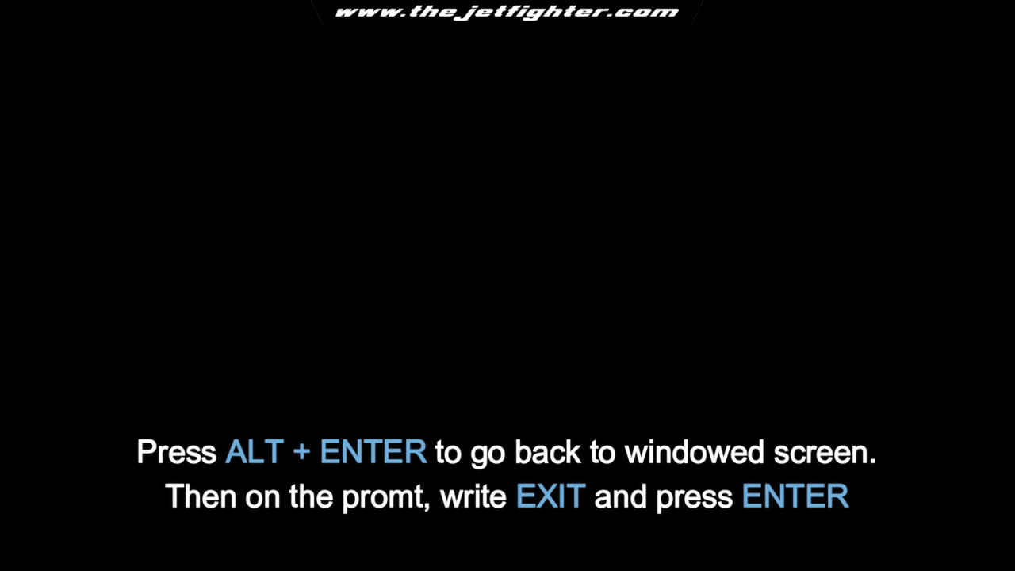
{"action": "type", "text": "exit"}
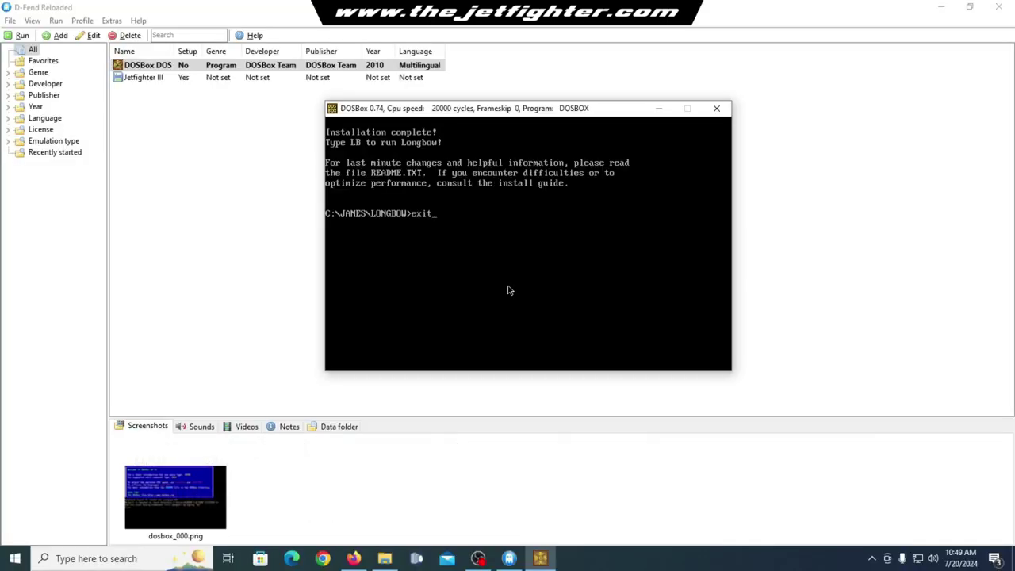
{"action": "key", "text": "Return"}
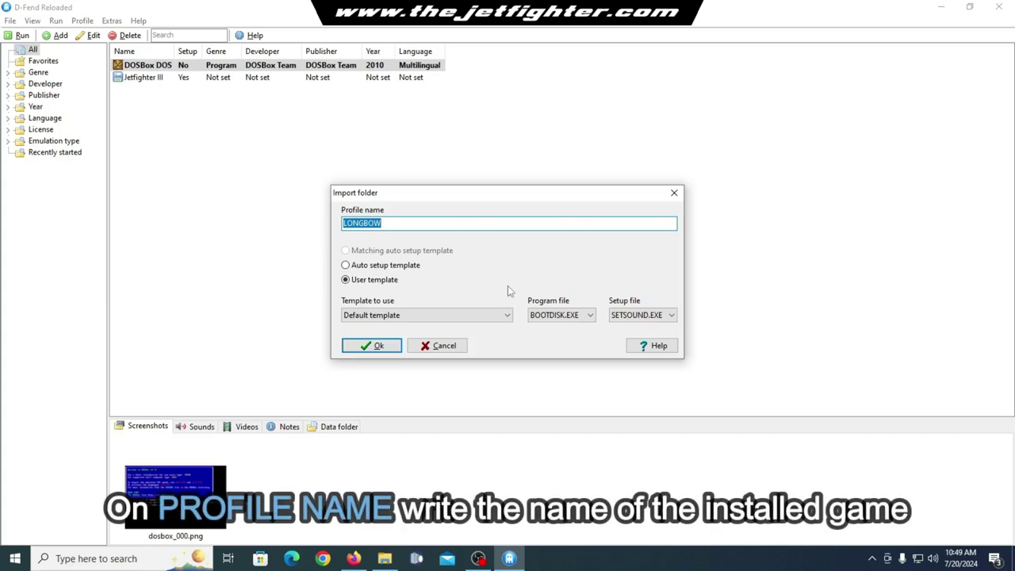
Name the imported folder's profile "Jane's Longbow" and confirm the import with the default template
{"action": "type", "text": "Jane's"}
{"action": "type", "text": " Co"}
{"action": "key", "text": "BackSpace"}
{"action": "key", "text": "BackSpace"}
{"action": "type", "text": "Lo"}
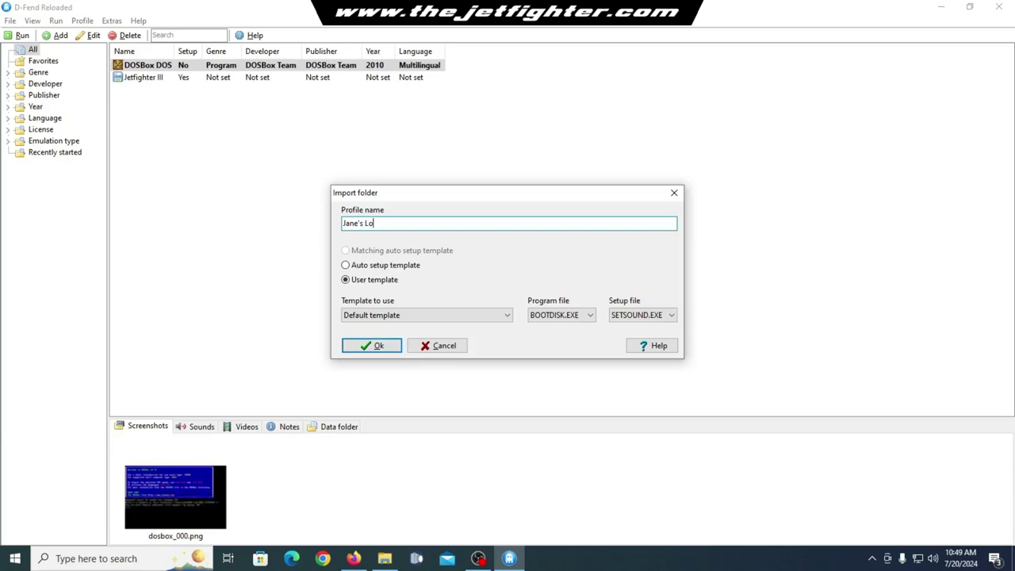
{"action": "type", "text": "ngbow"}
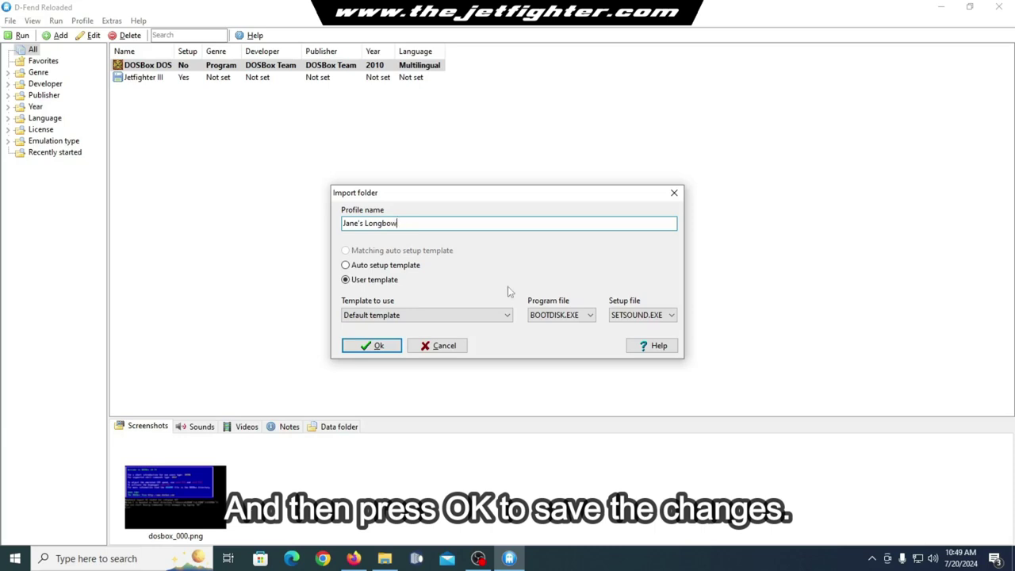
{"action": "left_click", "coordinate": [379, 346]}
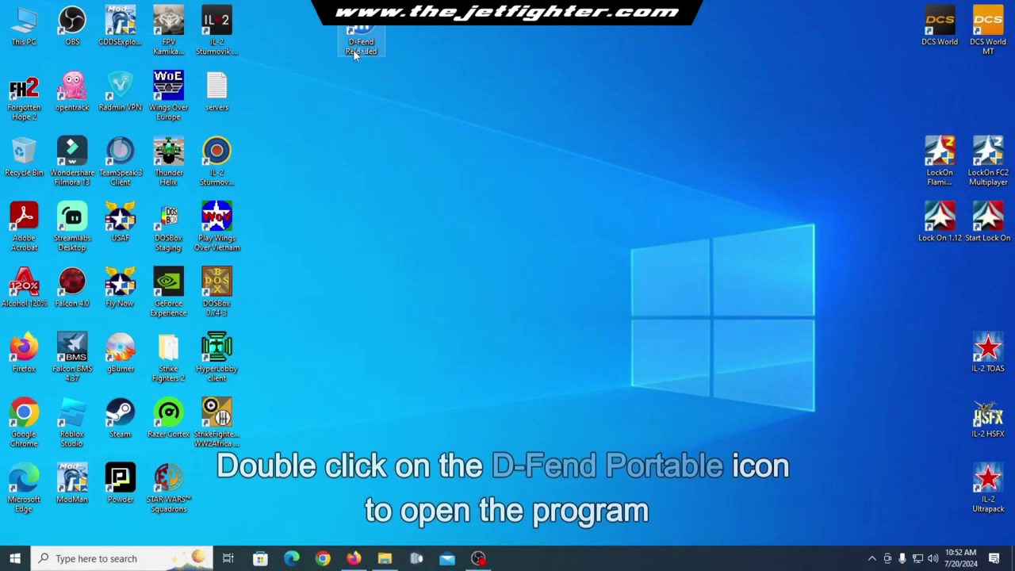
Open D-Fend Reloaded from the desktop and set the Jane's Longbow profile's program file to LB.EXE from the LONGBOW folder, saving the profile
{"action": "double_click", "coordinate": [354, 52]}
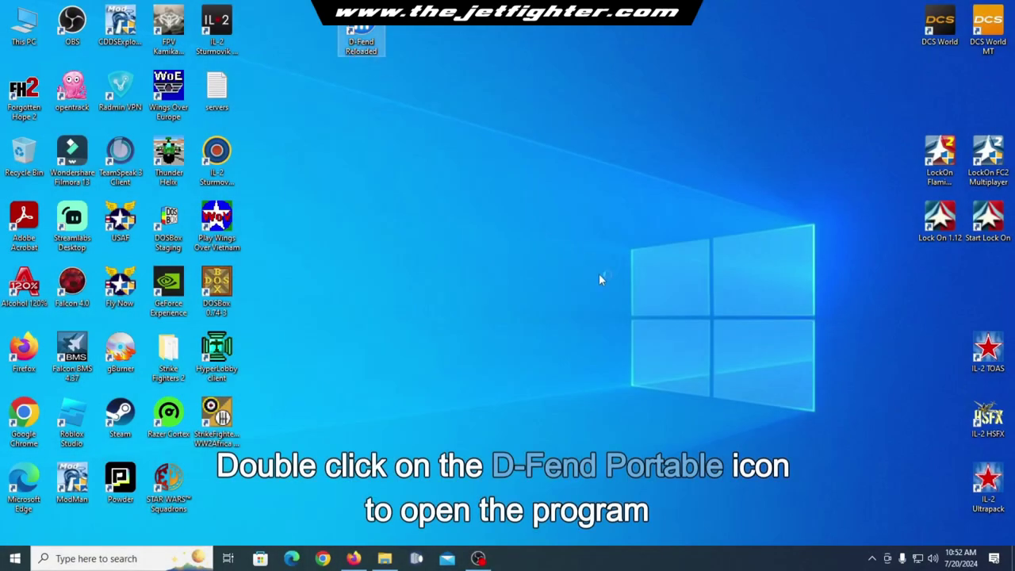
{"action": "left_click", "coordinate": [712, 49]}
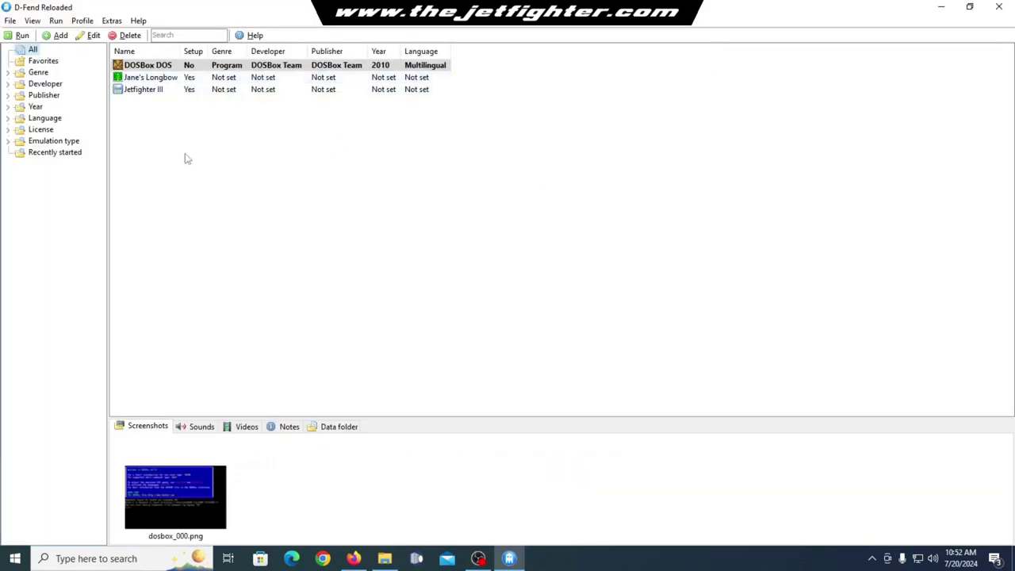
{"action": "right_click", "coordinate": [171, 79]}
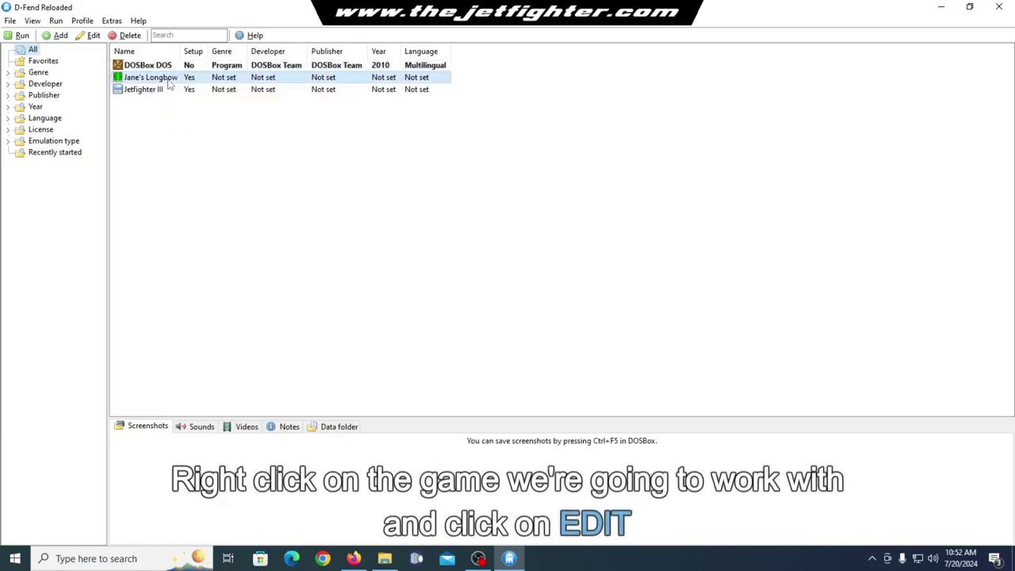
{"action": "left_click", "coordinate": [205, 116]}
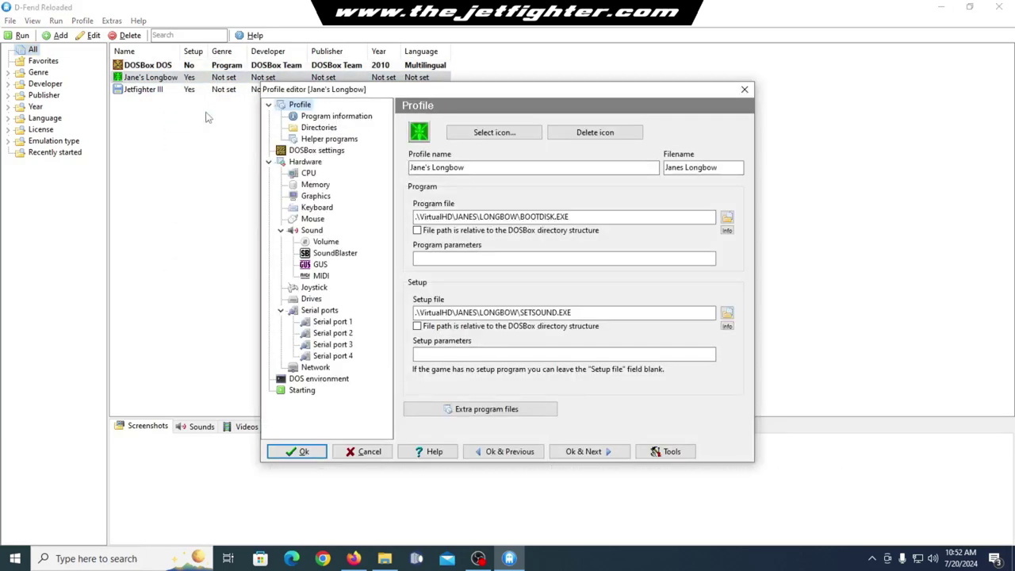
{"action": "left_click", "coordinate": [727, 217]}
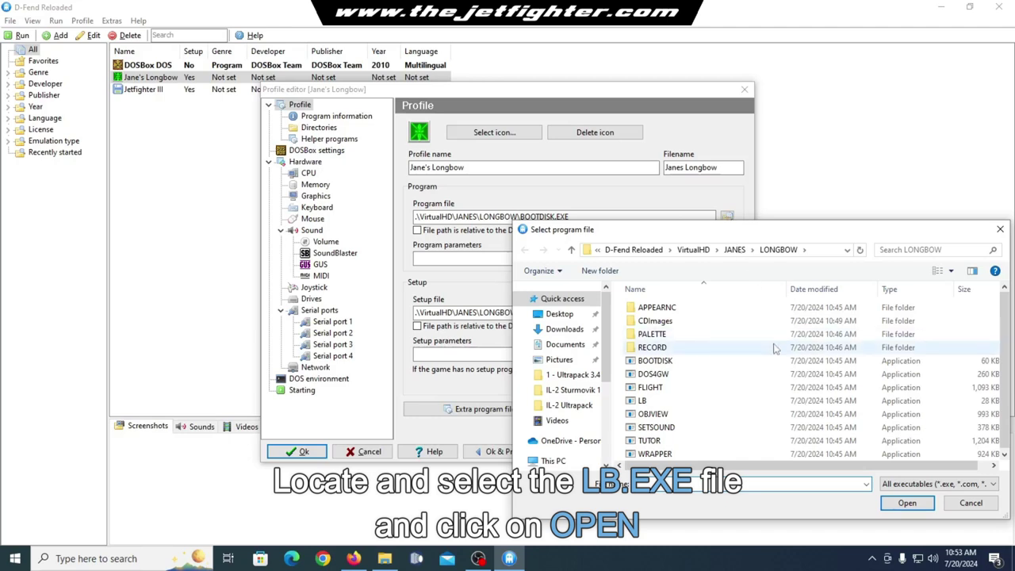
{"action": "left_click", "coordinate": [643, 401]}
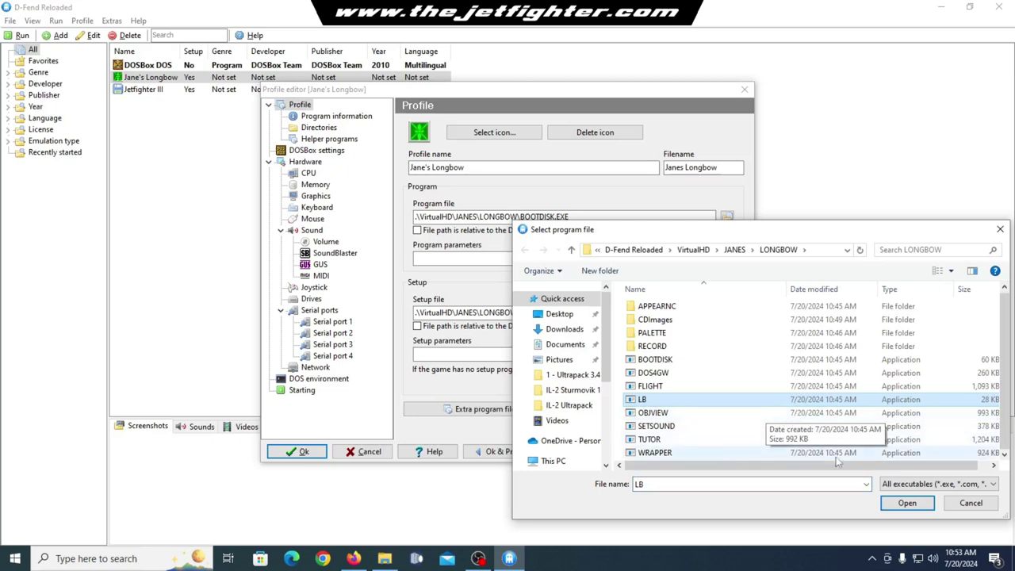
{"action": "left_click", "coordinate": [896, 506]}
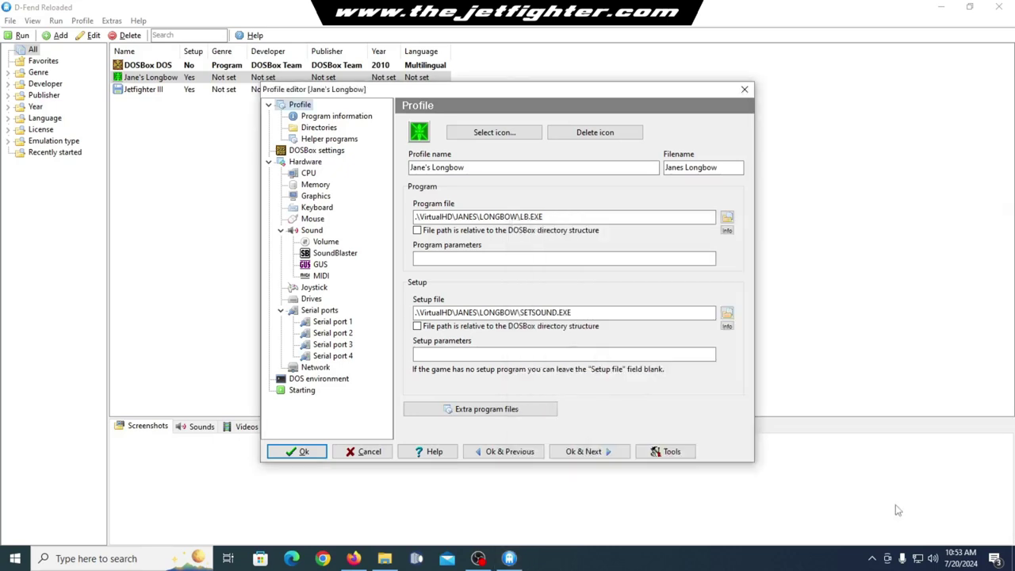
{"action": "left_click", "coordinate": [306, 453]}
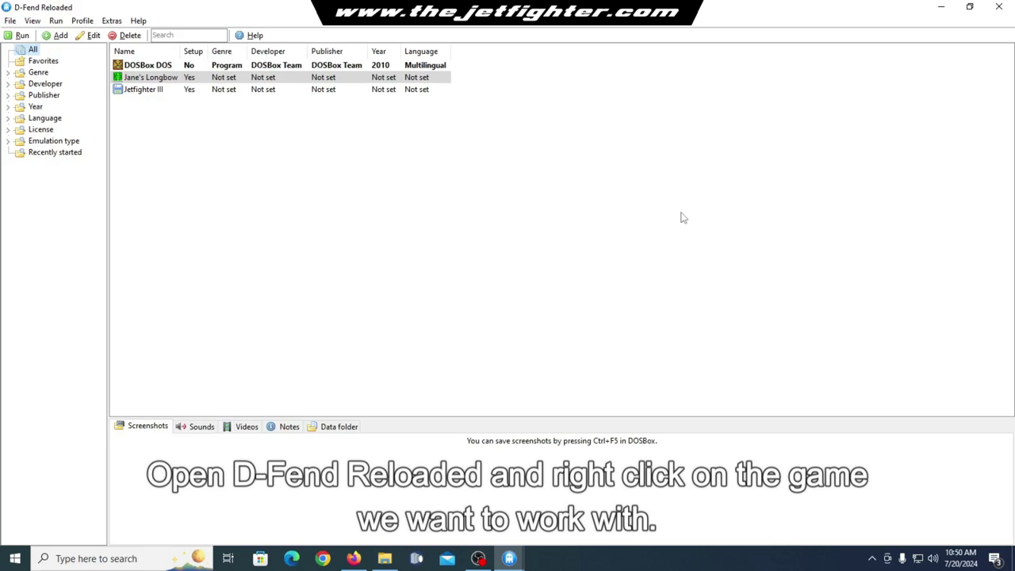
Configure the Jane's Longbow profile's joystick as type ch, with timed intervals for axis off and axes 3 and 4 swapped, and save
{"action": "right_click", "coordinate": [167, 83]}
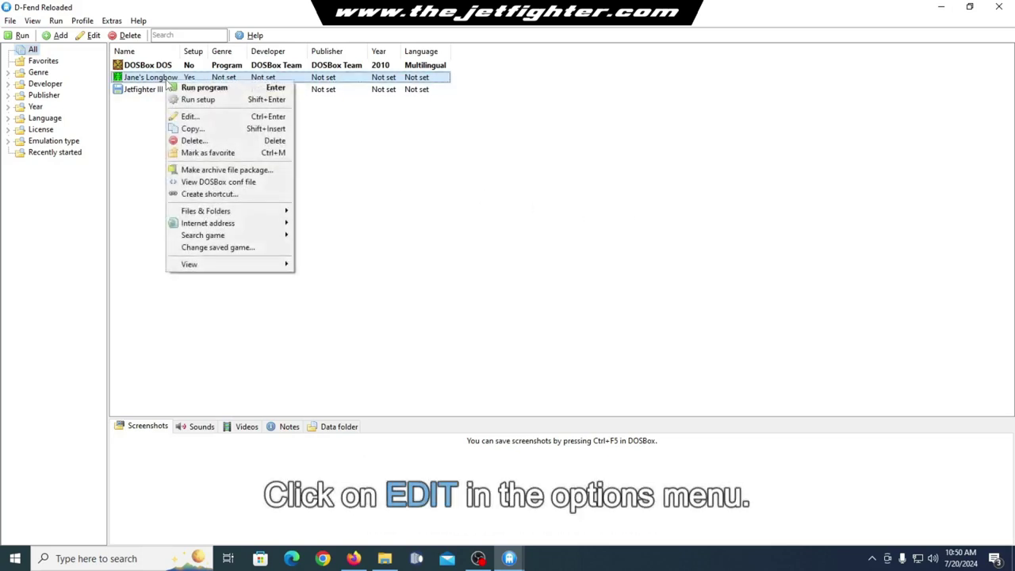
{"action": "left_click", "coordinate": [227, 117]}
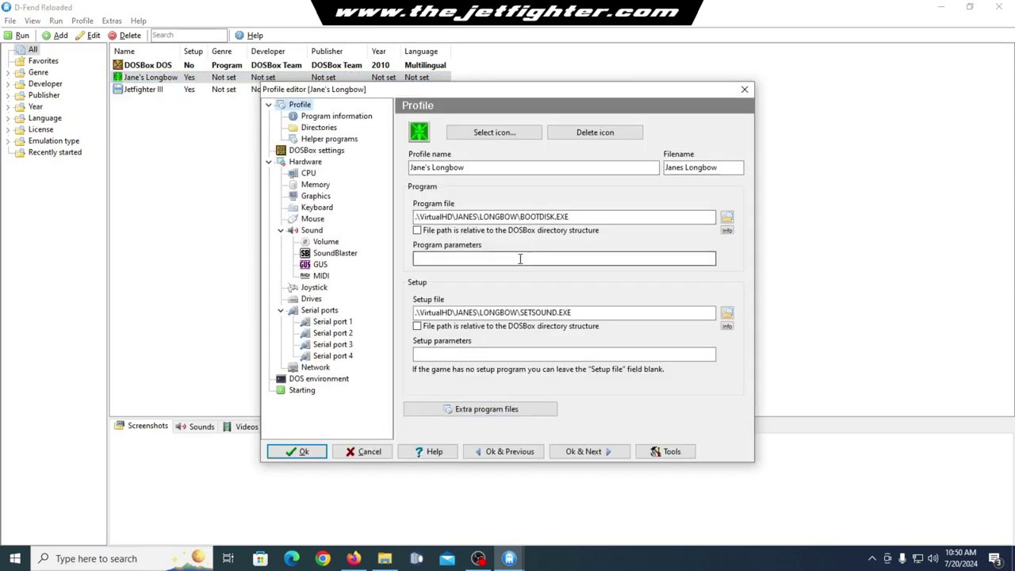
{"action": "left_click", "coordinate": [322, 292]}
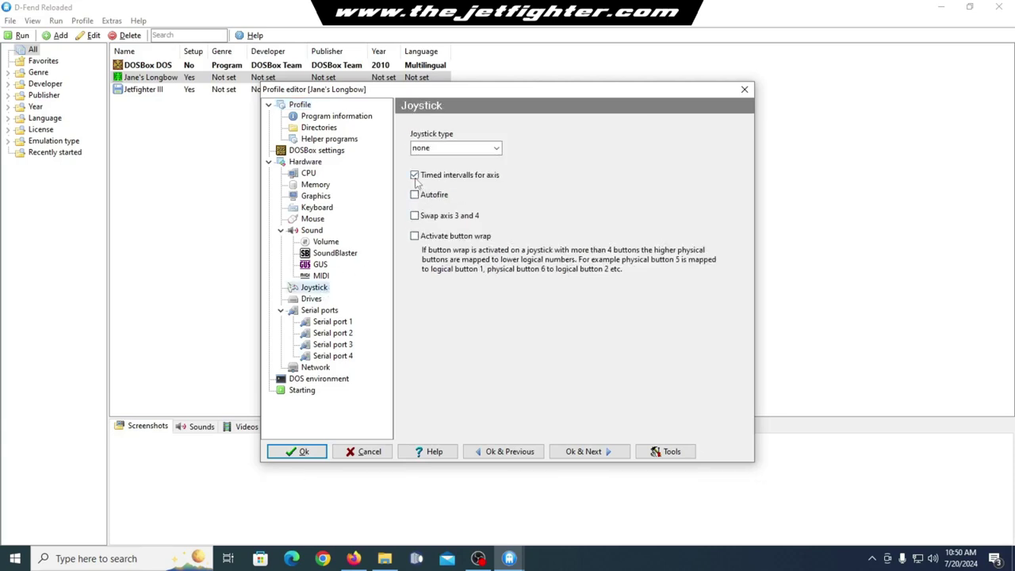
{"action": "left_click", "coordinate": [497, 150]}
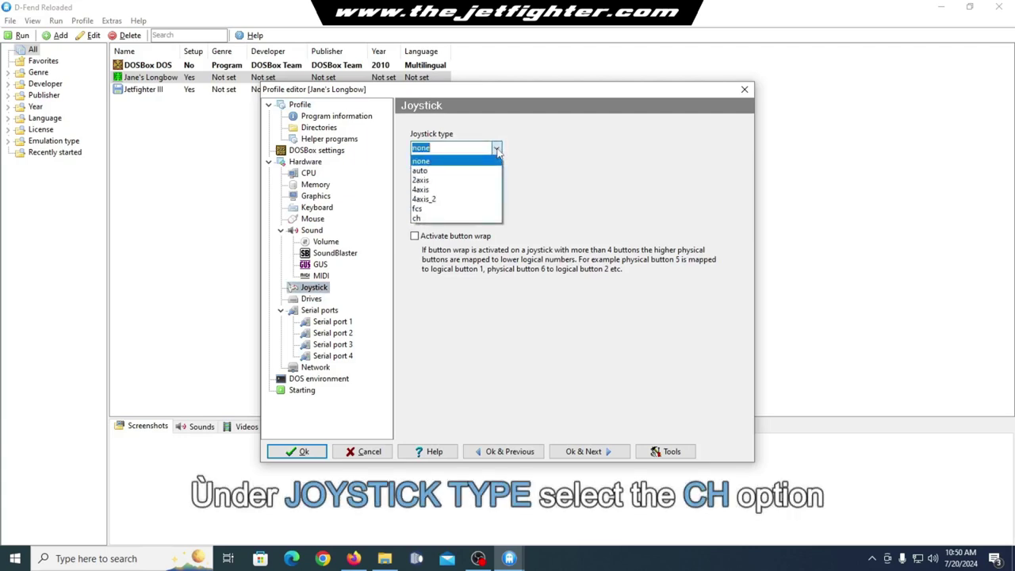
{"action": "left_click", "coordinate": [446, 219]}
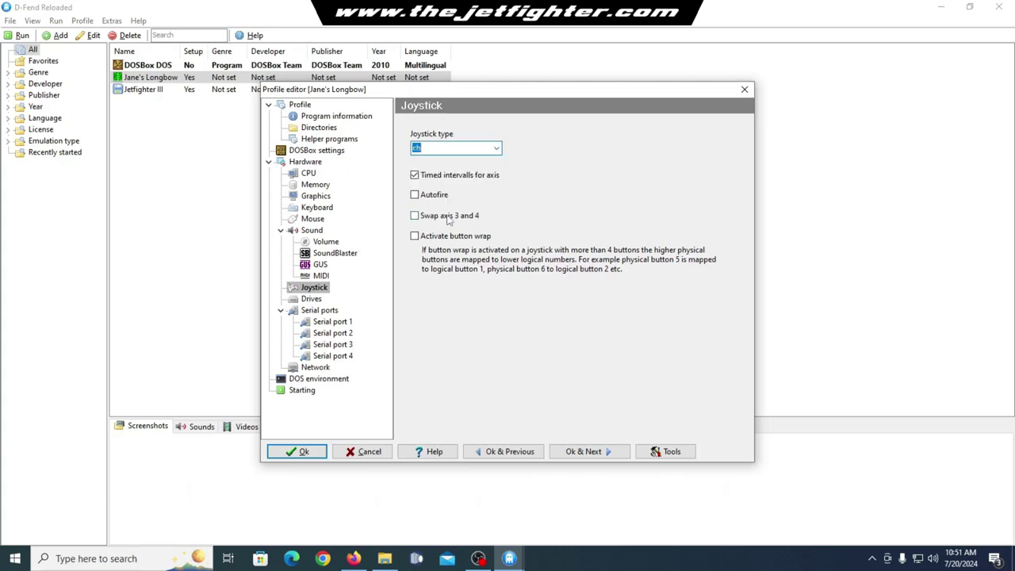
{"action": "left_click", "coordinate": [414, 175]}
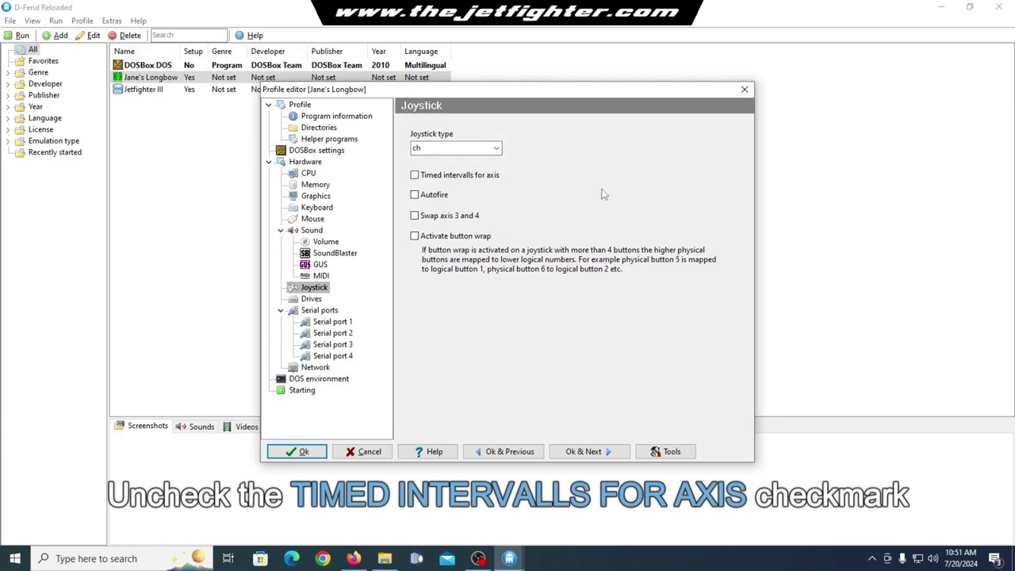
{"action": "left_click", "coordinate": [414, 215]}
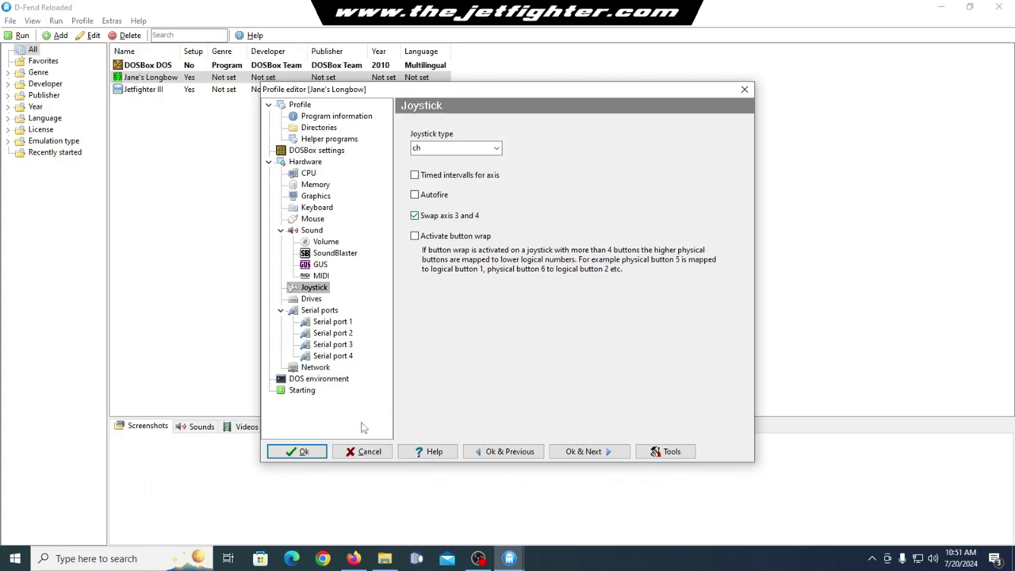
{"action": "left_click", "coordinate": [304, 451]}
Run Jane's Longbow from its profile, choose to load SMARTDRV, and continue into the game
{"action": "mouse_move", "coordinate": [509, 558]}
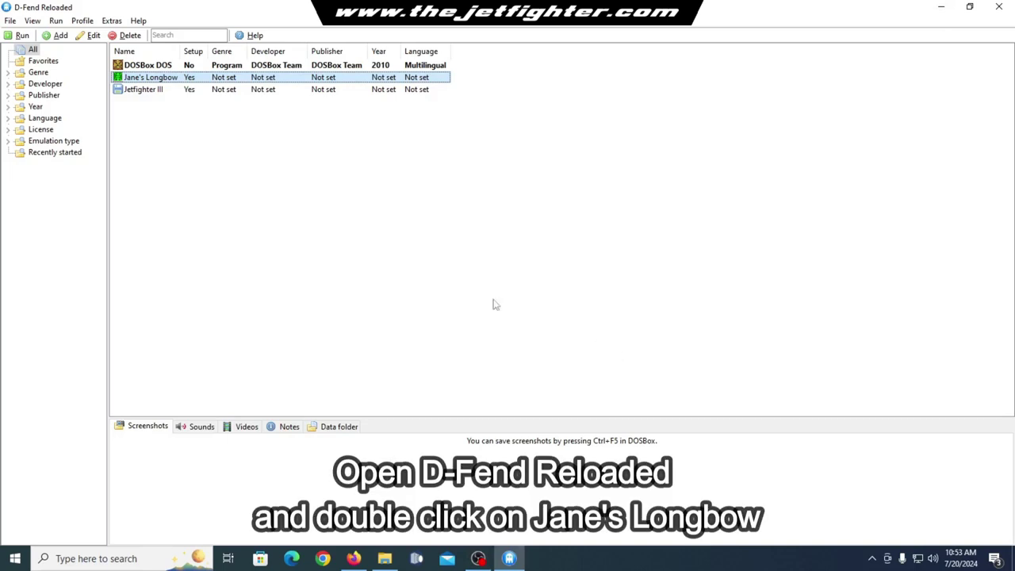
{"action": "double_click", "coordinate": [166, 82]}
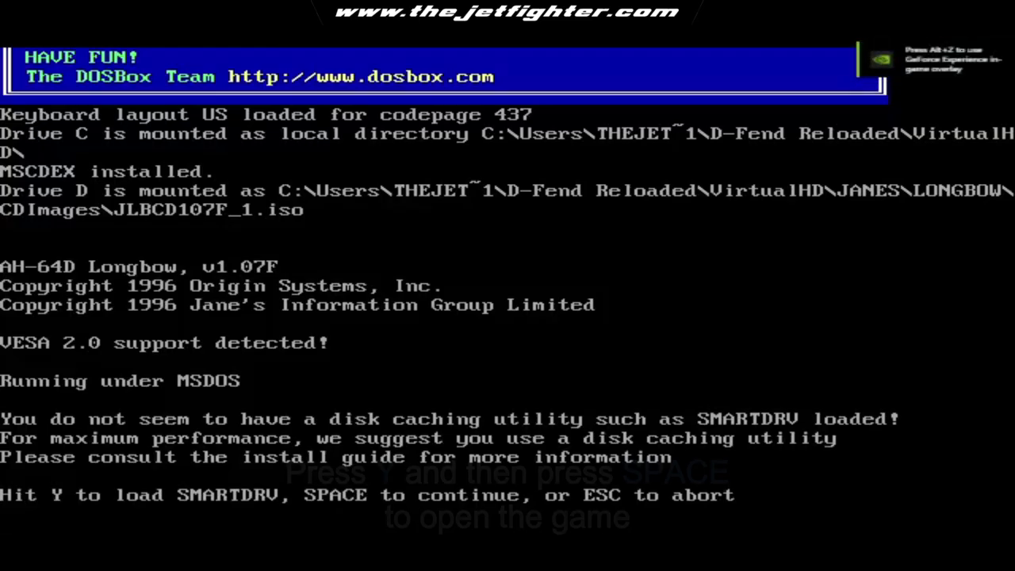
{"action": "key", "text": "y"}
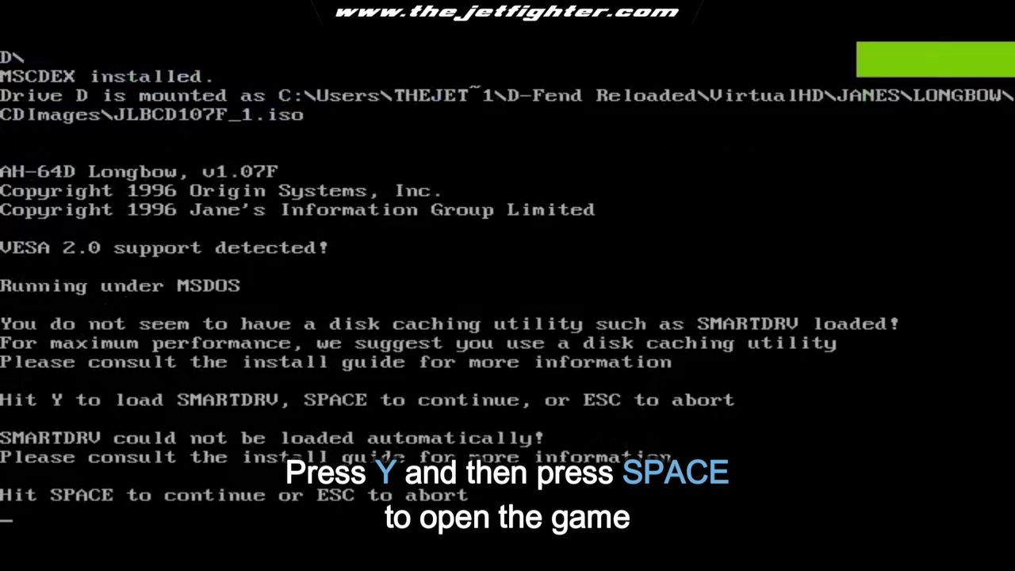
{"action": "key", "text": "space"}
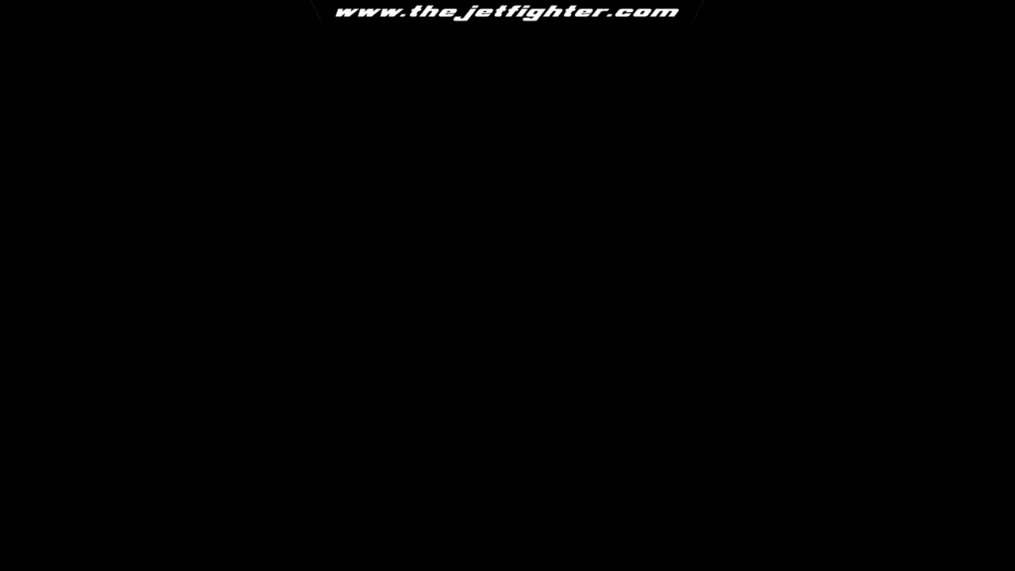